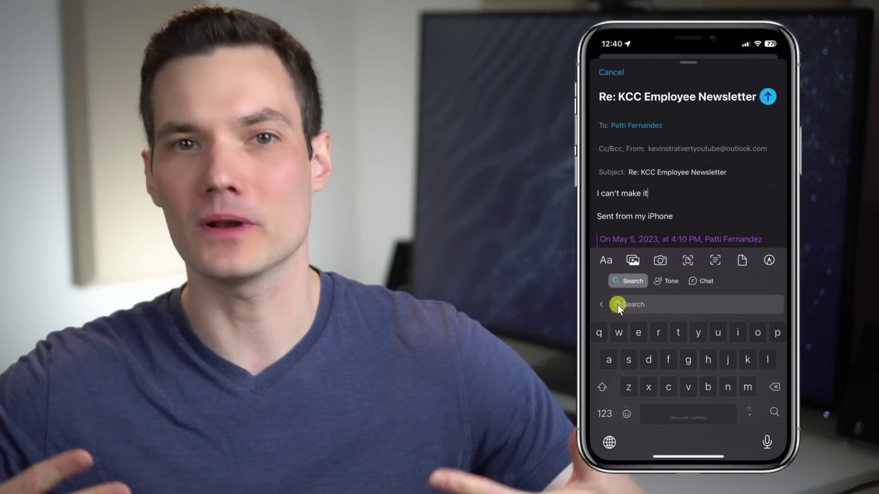
Show the Polite tone rewrites of the reply 'I can't make it' in SwiftKey's Bing panel
click(665, 282)
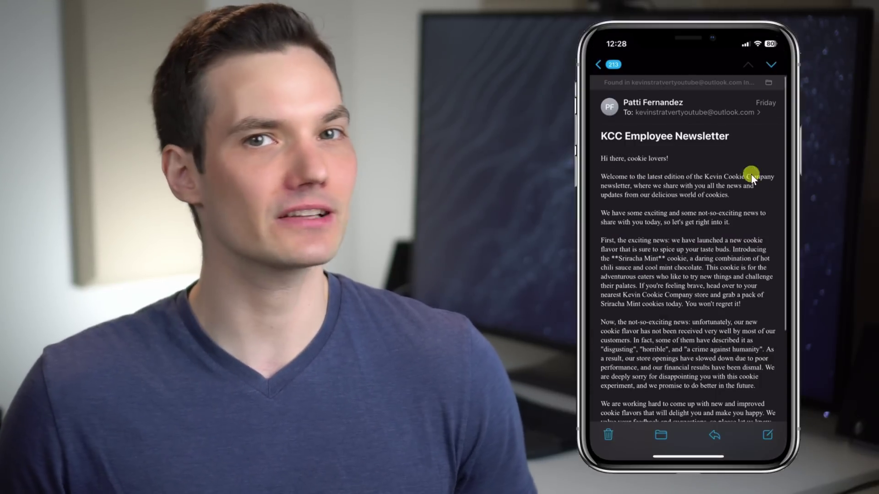
scroll(751, 175, down, 2)
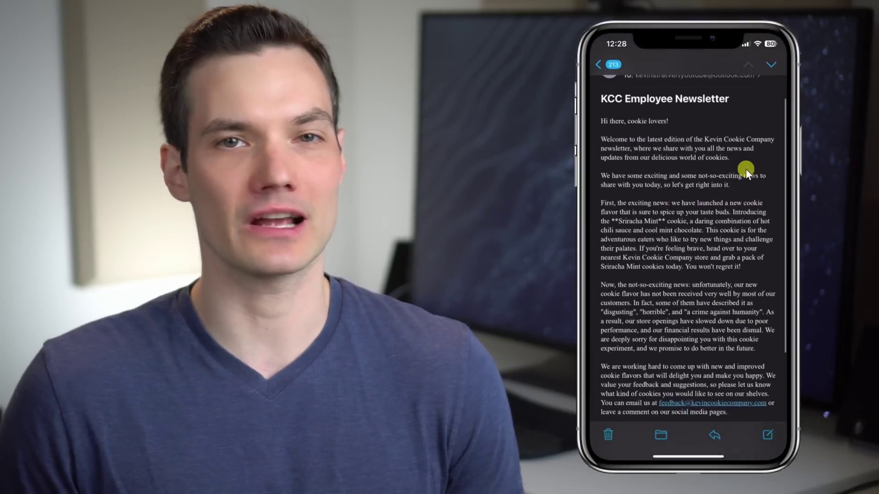
scroll(745, 169, up, 1)
click(768, 252)
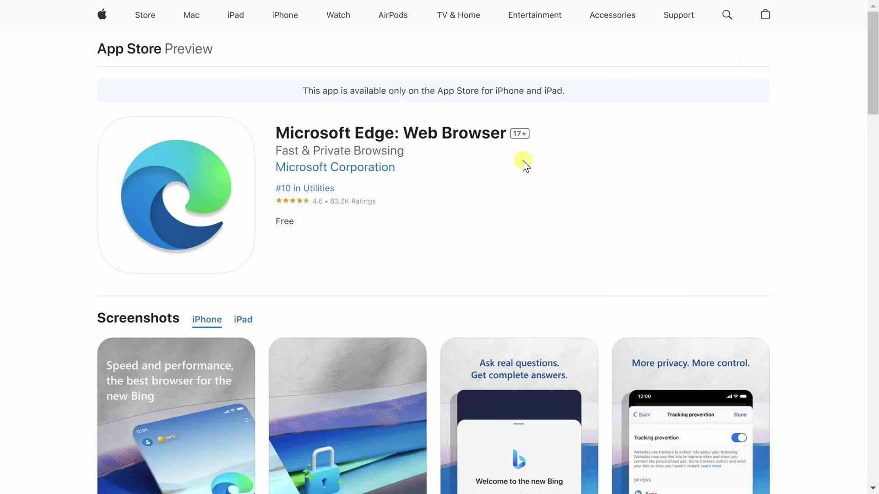
Scroll through the Microsoft Edge App Store Preview screenshots down to the Google Play listing
scroll(522, 166, down, 2)
scroll(525, 165, down, 5)
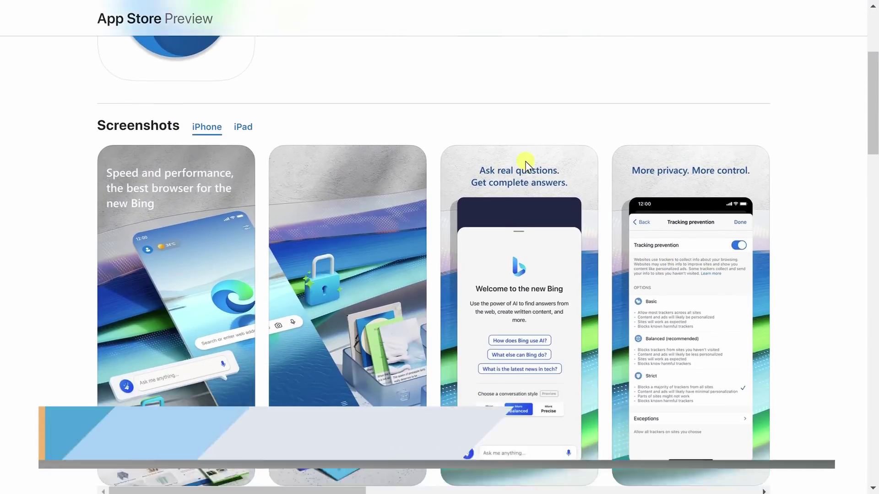
scroll(525, 162, down, 1)
scroll(526, 163, up, 2)
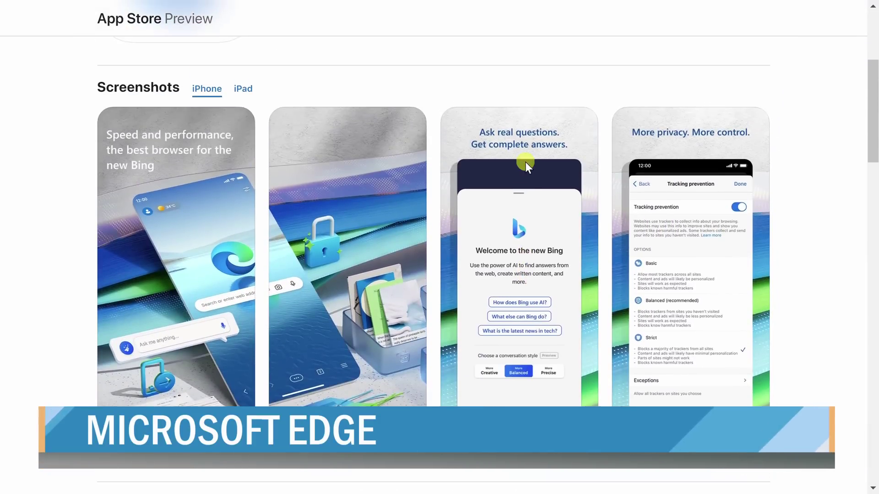
scroll(525, 164, down, 2)
scroll(525, 165, down, 3)
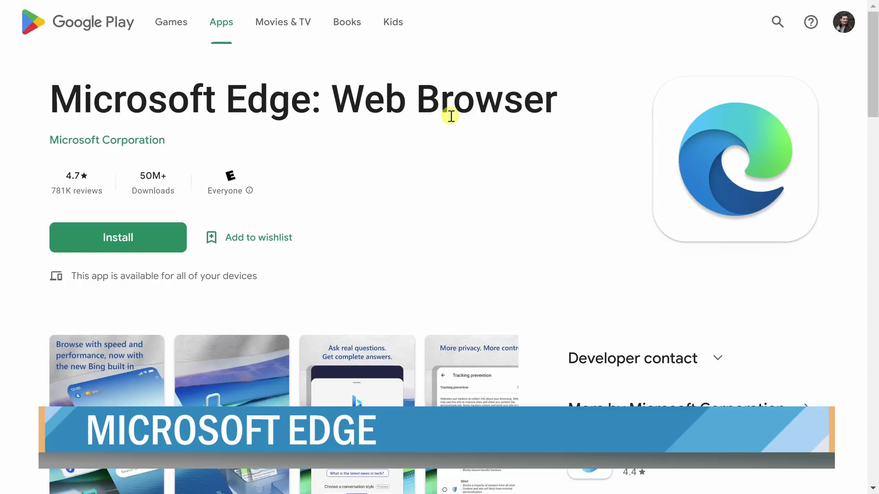
scroll(452, 111, down, 2)
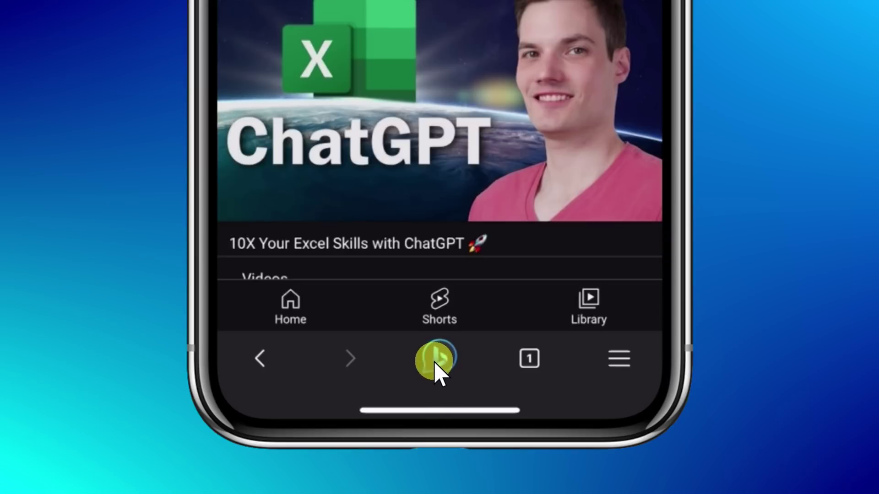
Open Bing chat over the YouTube page, try Creative and Precise, then settle on Balanced style
click(434, 364)
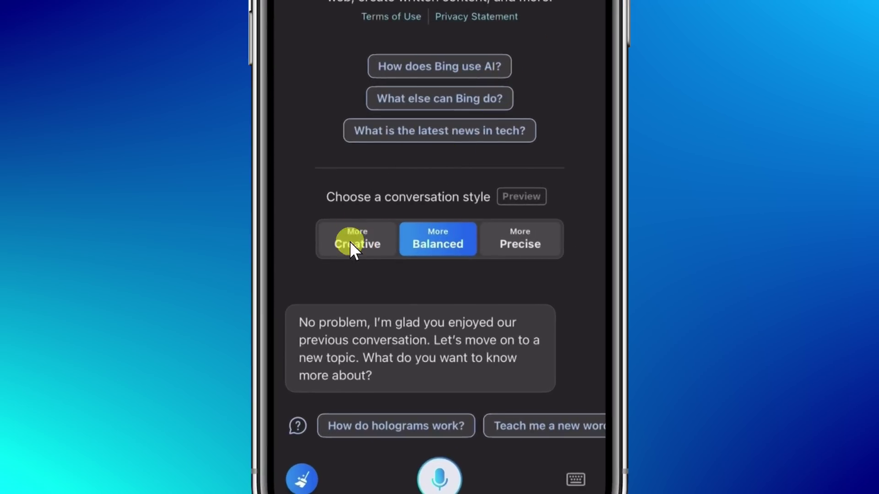
click(375, 240)
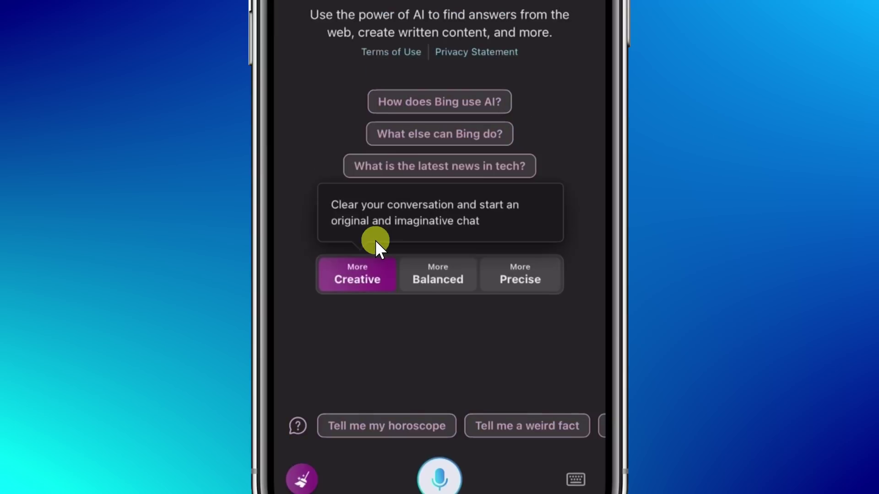
click(443, 281)
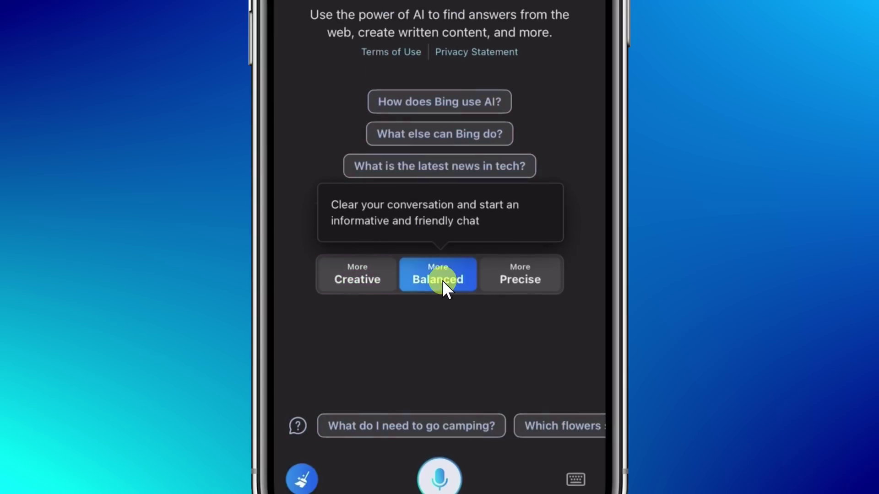
click(525, 275)
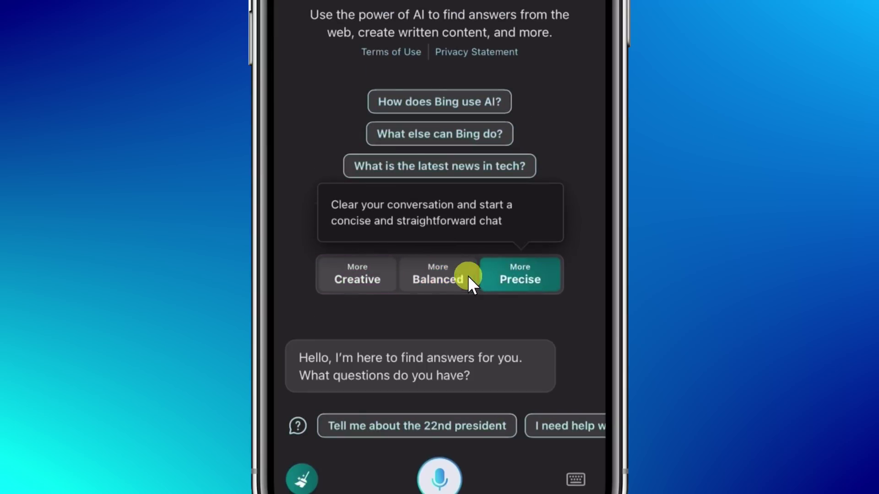
click(442, 278)
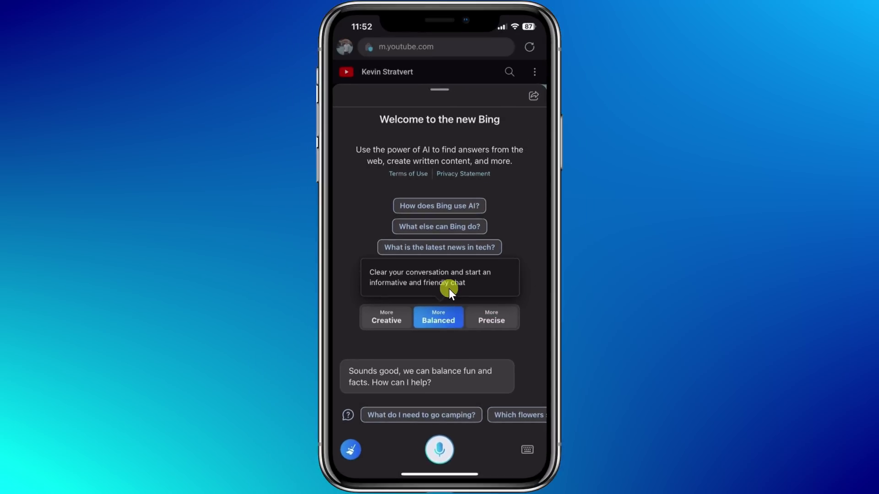
Ask Bing by voice to write a poem about the Kevin Cookie Company
click(441, 468)
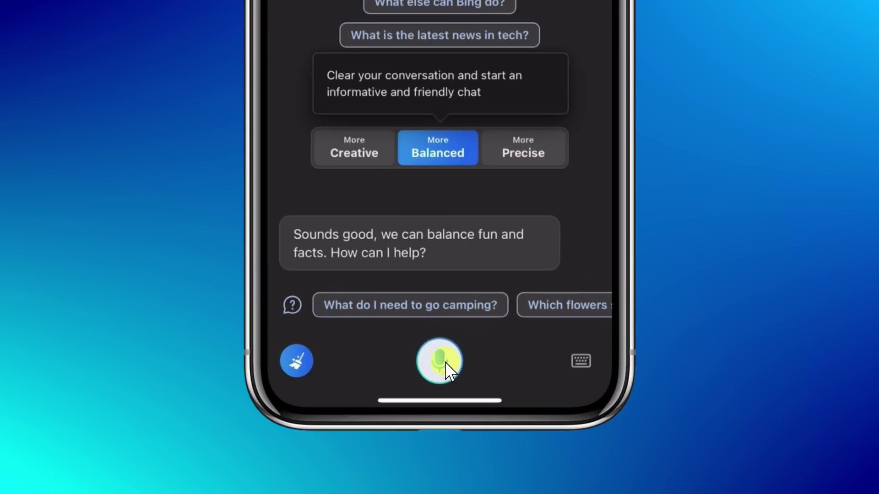
click(582, 362)
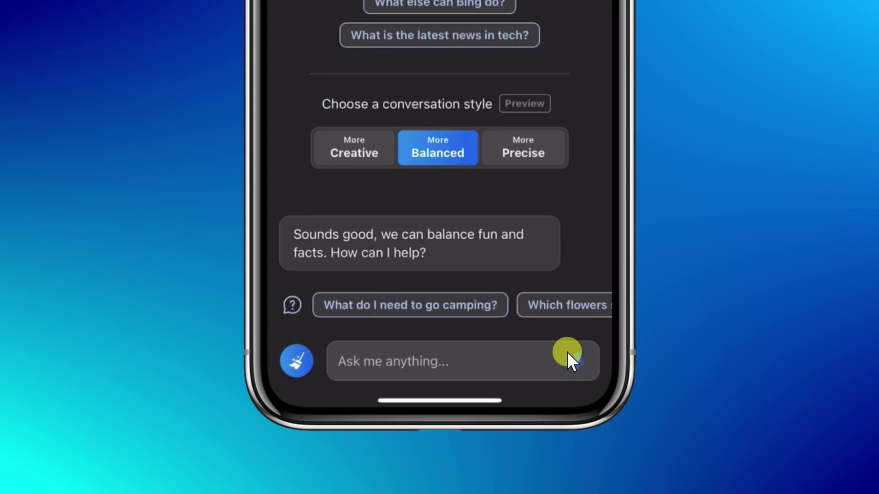
click(568, 354)
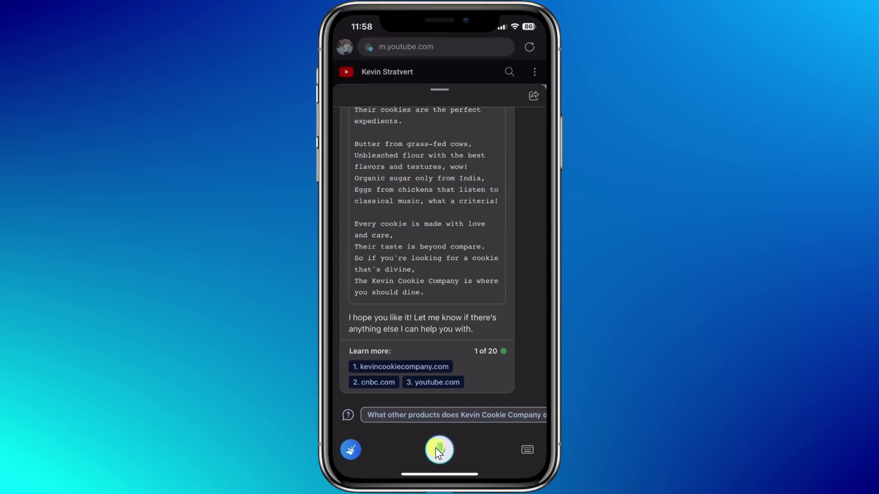
scroll(441, 405, up, 4)
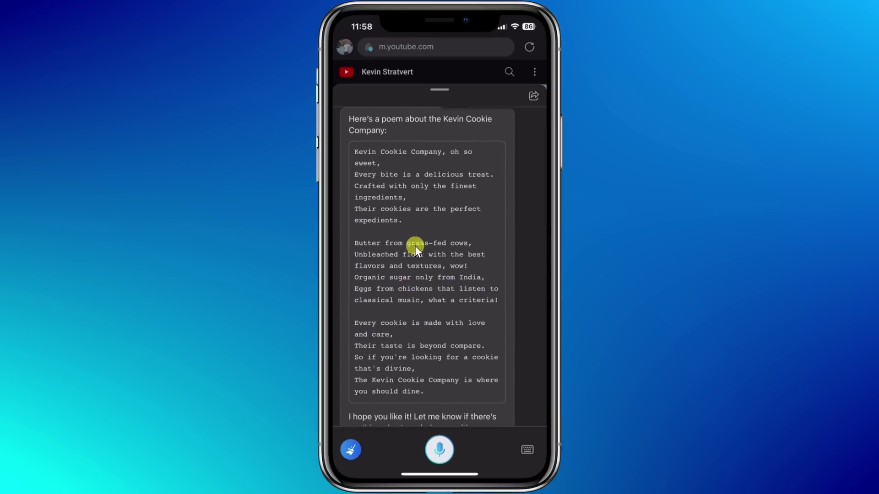
scroll(415, 246, up, 1)
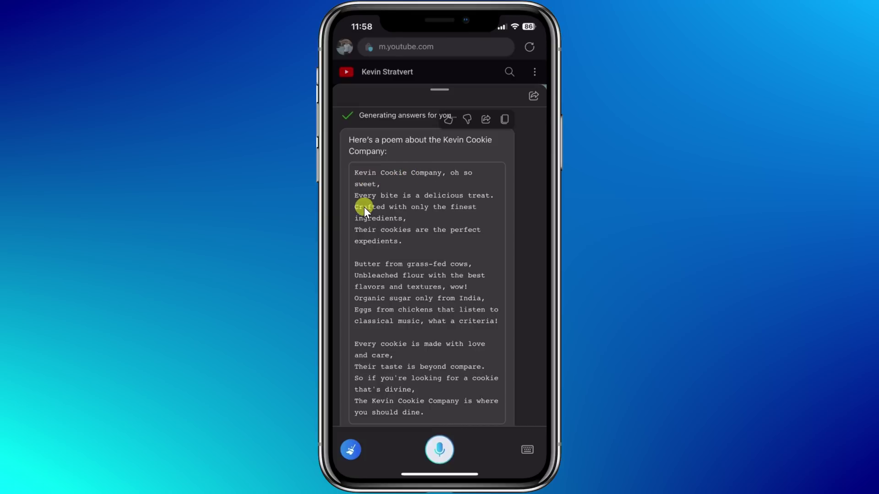
scroll(483, 200, up, 1)
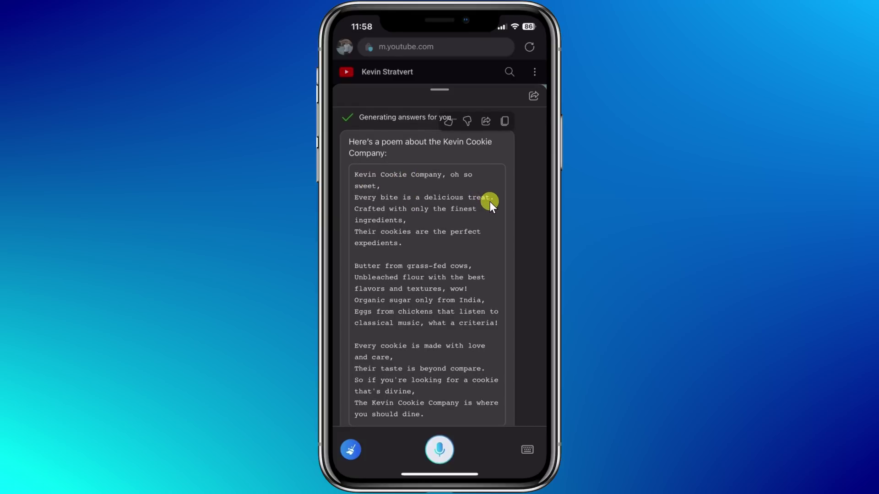
scroll(489, 202, down, 3)
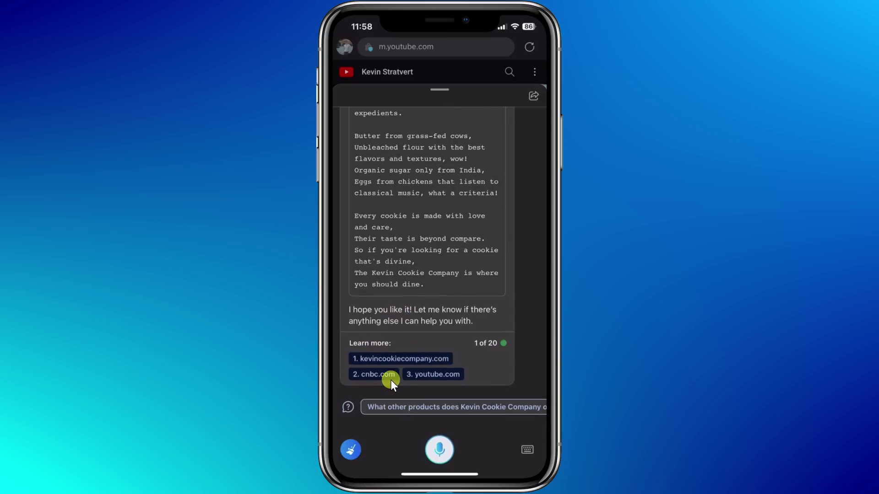
scroll(438, 370, up, 6)
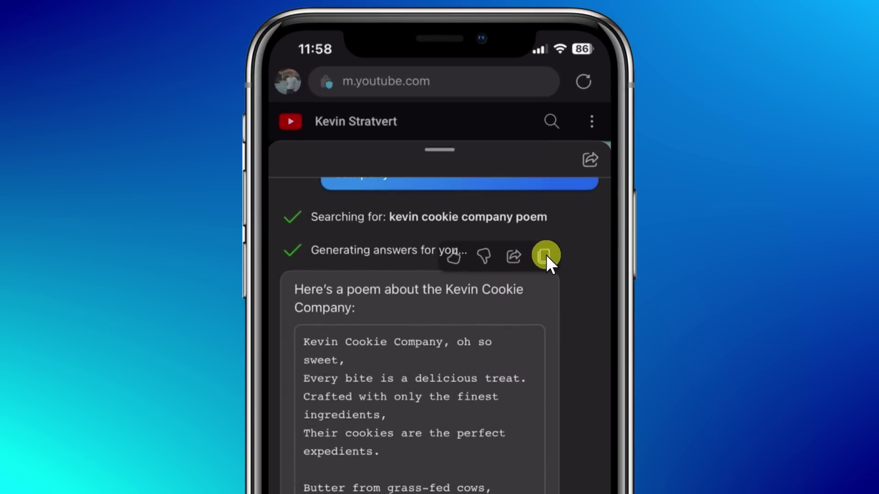
Select two lines of the poem's first verse, then scroll back up the Bing chat
scroll(519, 313, down, 2)
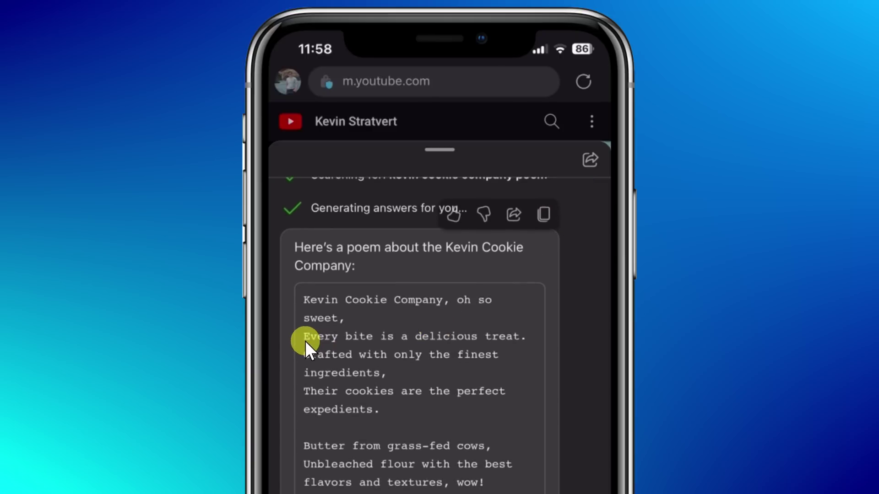
drag(304, 341, 428, 411)
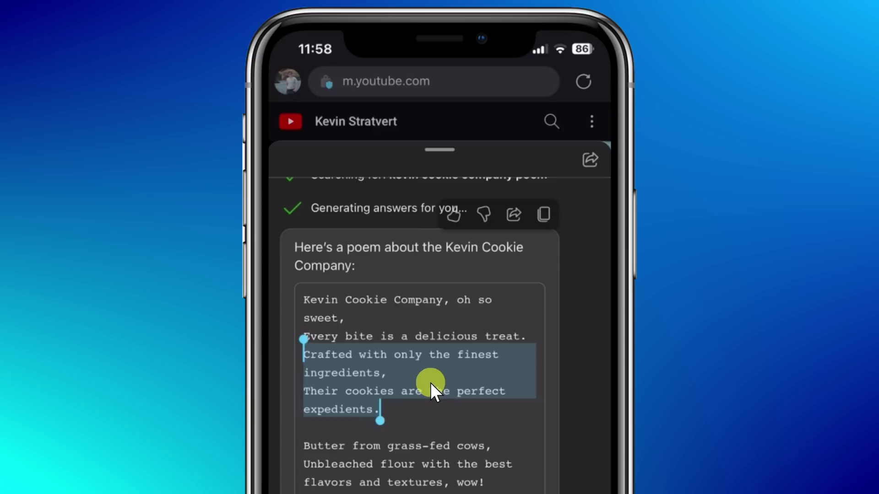
scroll(429, 383, down, 5)
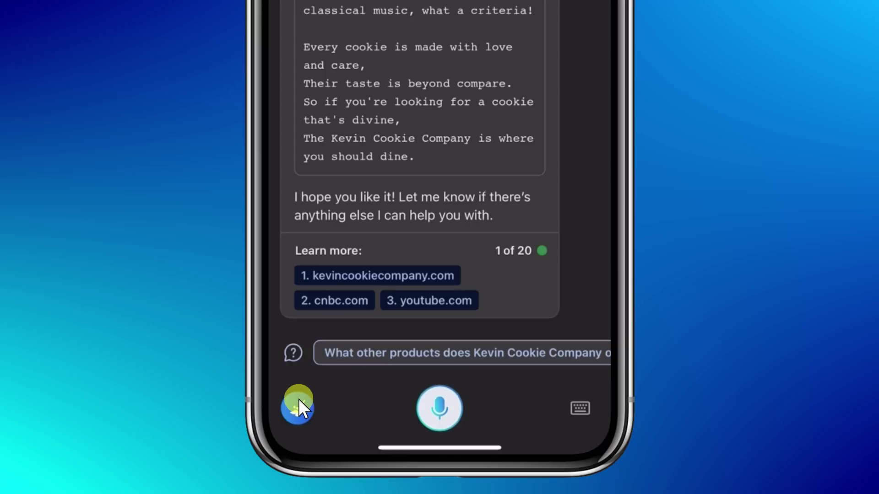
scroll(483, 238, up, 2)
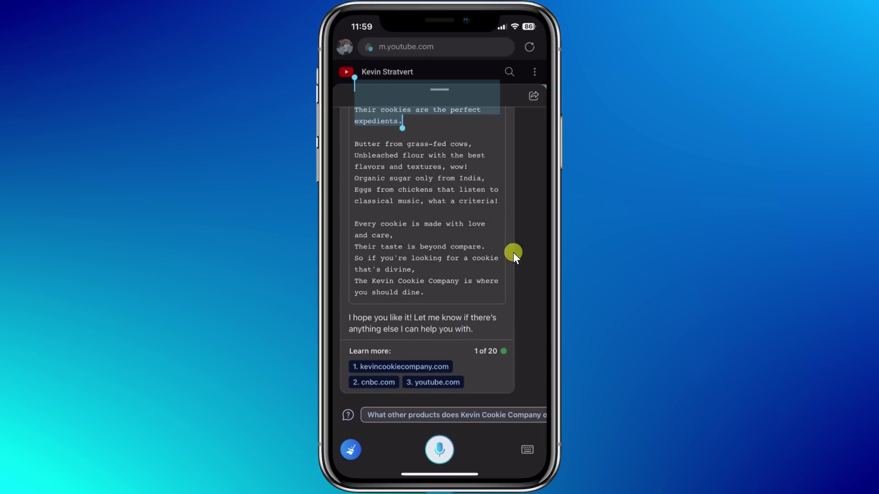
scroll(403, 218, up, 4)
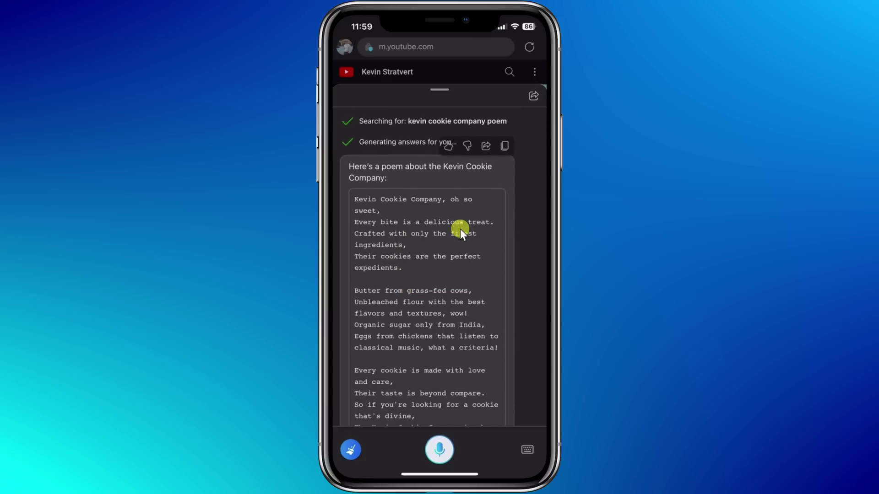
scroll(459, 229, up, 5)
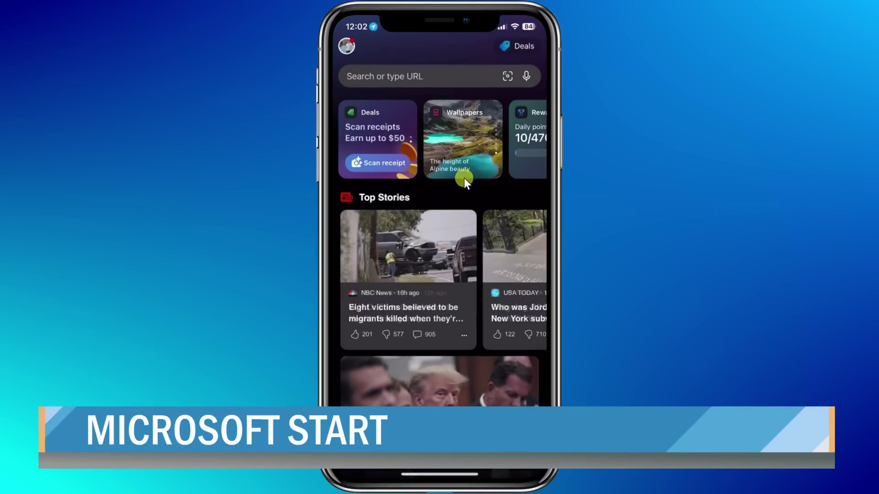
Return the Microsoft Start feed to the top and open the Bing AI chat from the bottom bar
scroll(460, 249, down, 10)
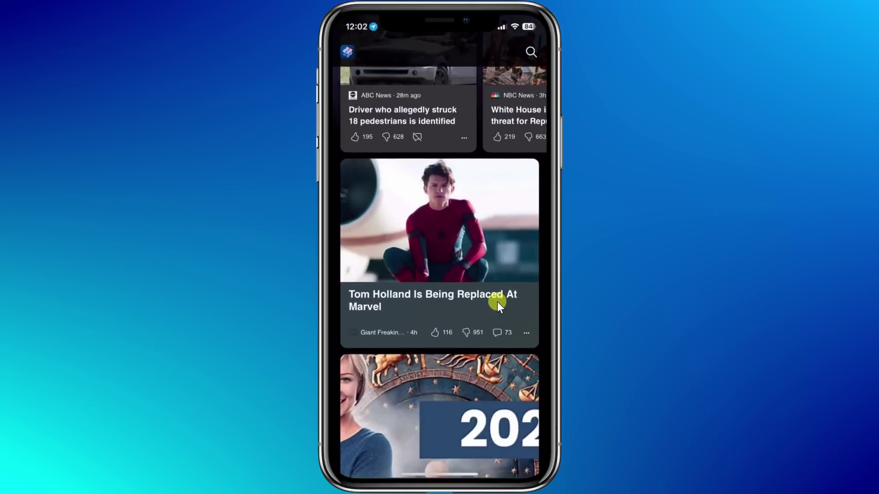
scroll(489, 248, up, 10)
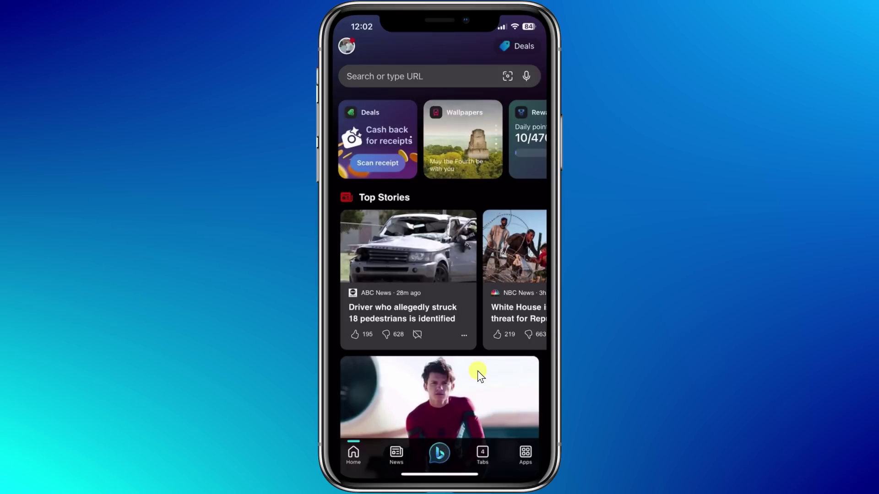
click(442, 459)
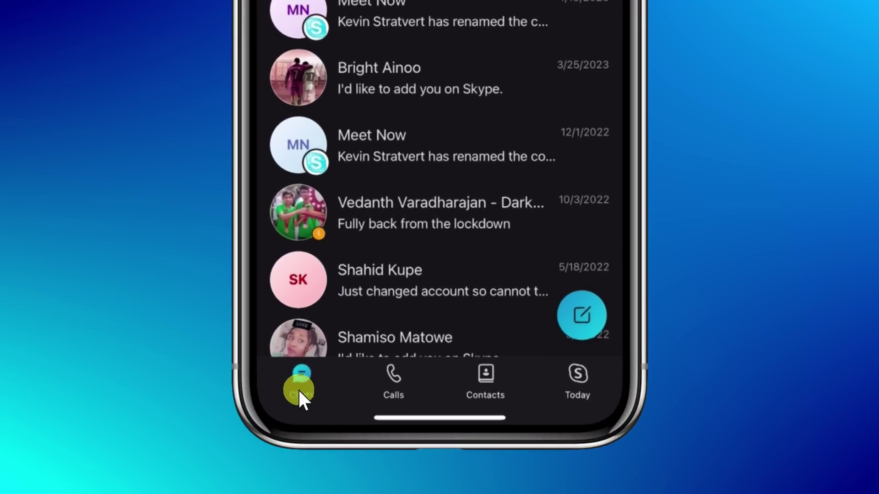
Search Skype for 'Bing' and open the Bing contact from the results
click(309, 386)
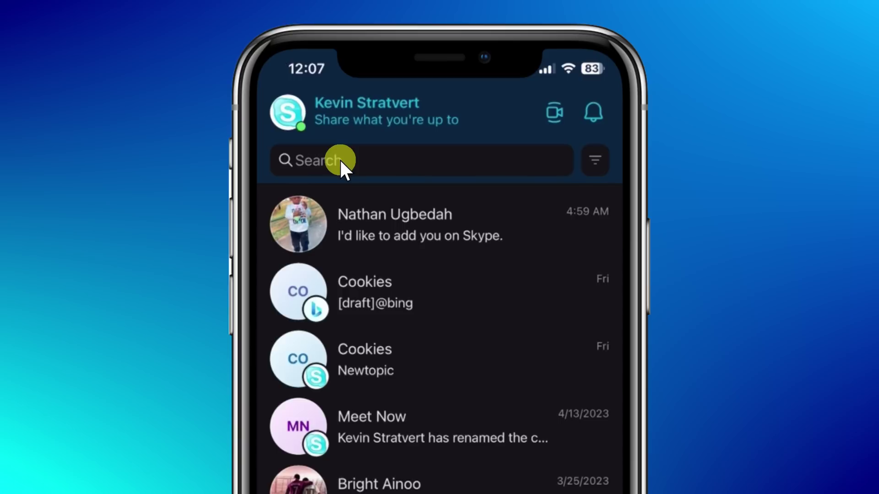
click(341, 158)
text(Bing)
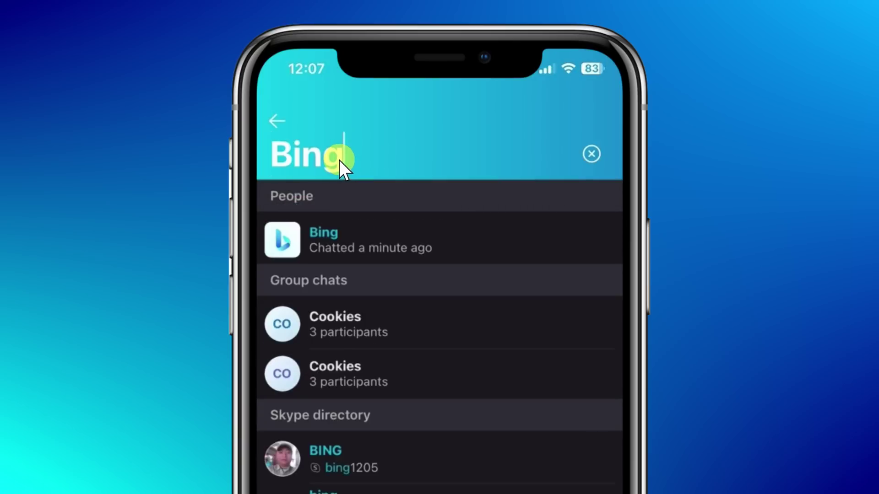
click(350, 256)
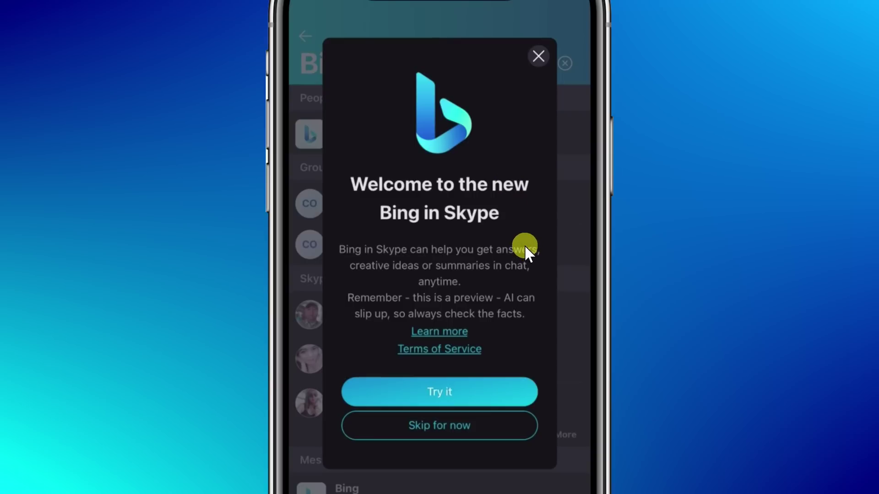
Dictate and send a request for an email asking people their favorite cookie, then read Bing's draft
click(440, 392)
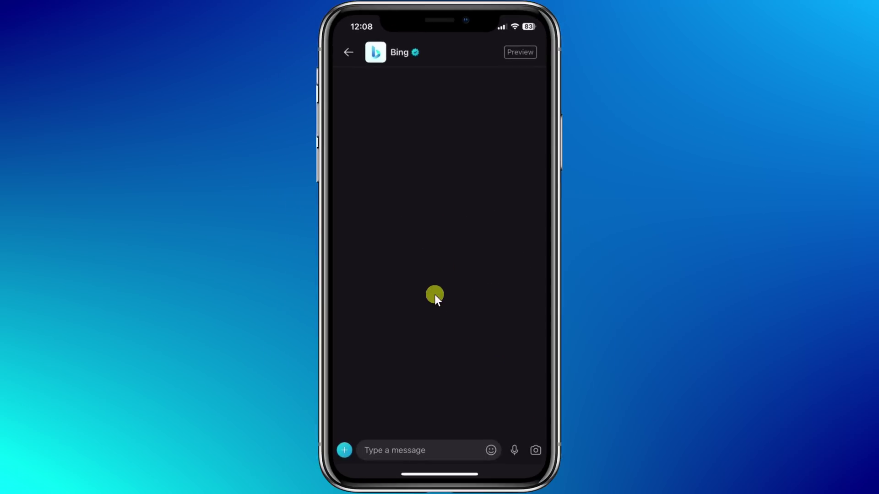
click(419, 453)
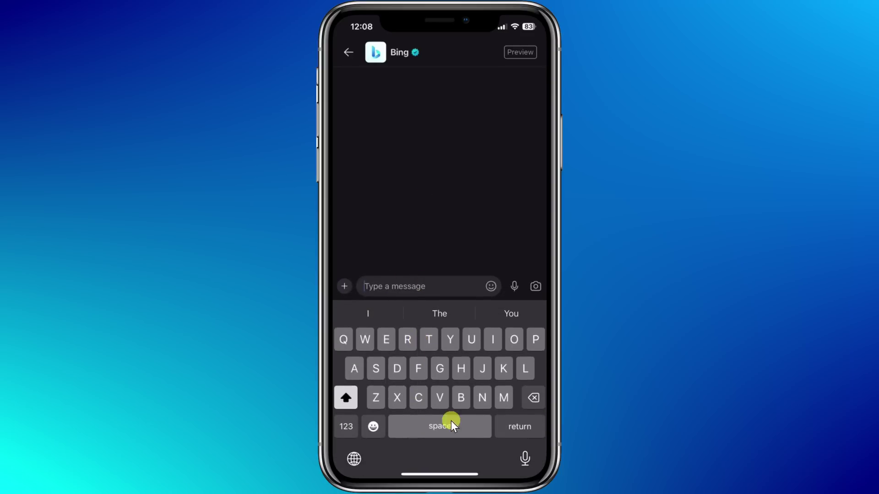
click(519, 459)
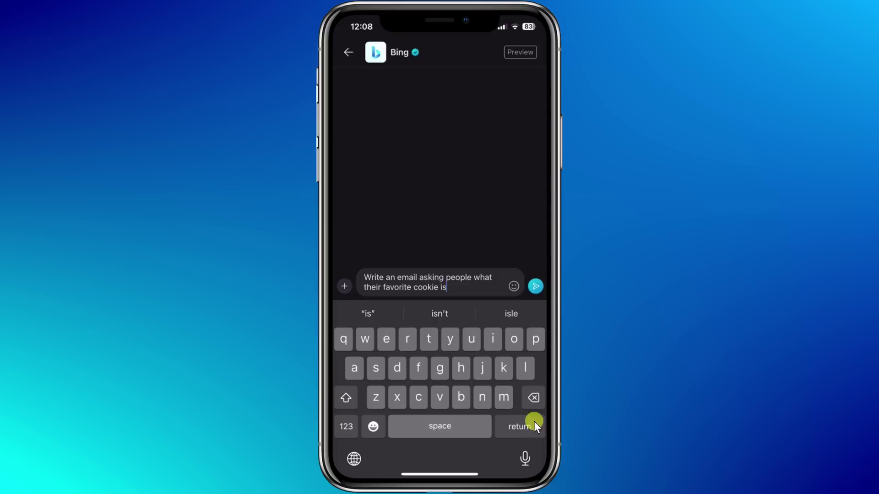
click(537, 287)
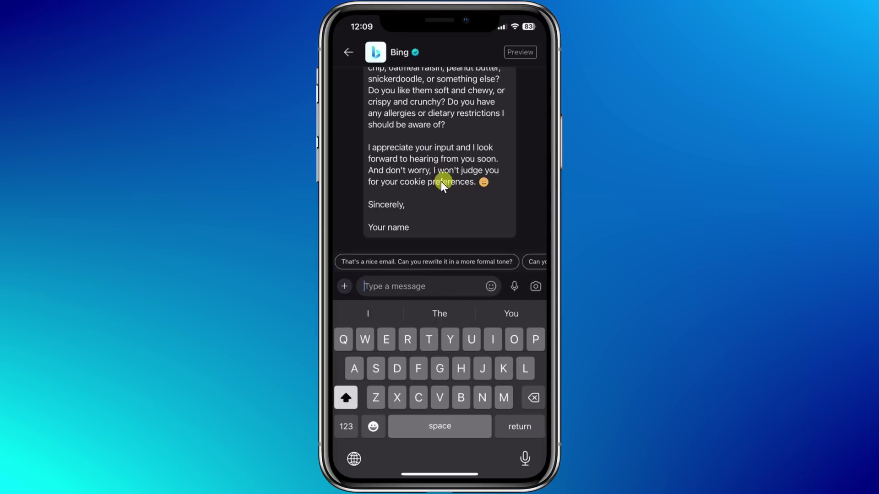
scroll(433, 166, up, 10)
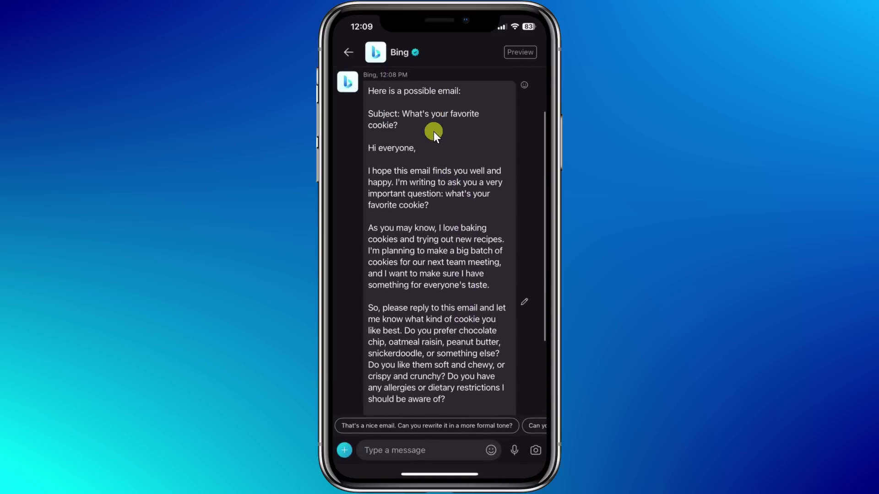
scroll(453, 142, down, 3)
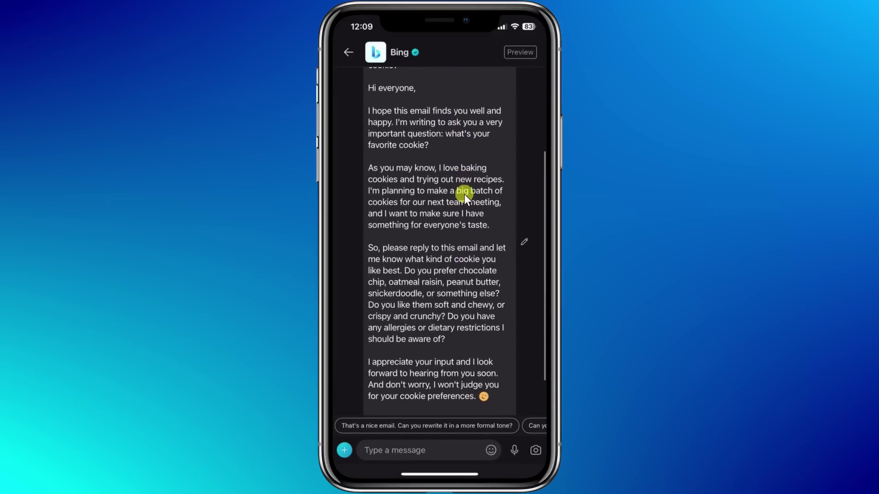
scroll(464, 195, down, 3)
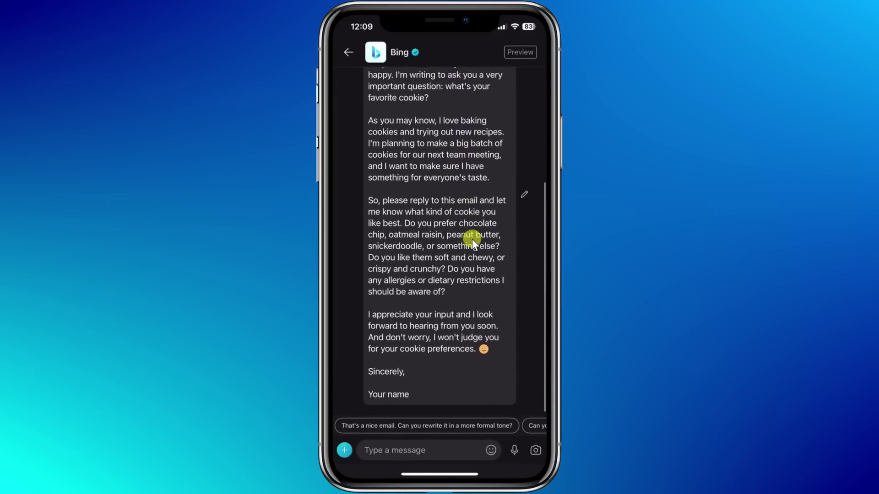
scroll(472, 239, down, 1)
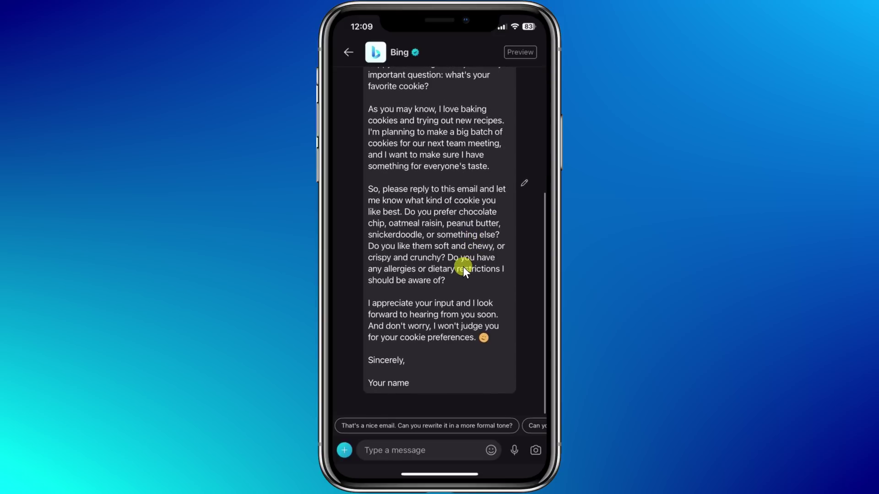
Leave 'Newtopic' as an unsent message to Bing and return to the chat list
click(409, 451)
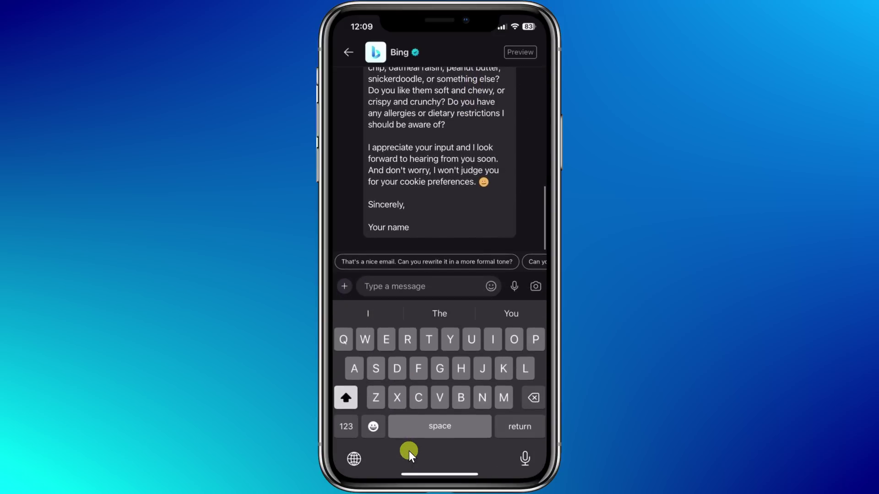
text(N)
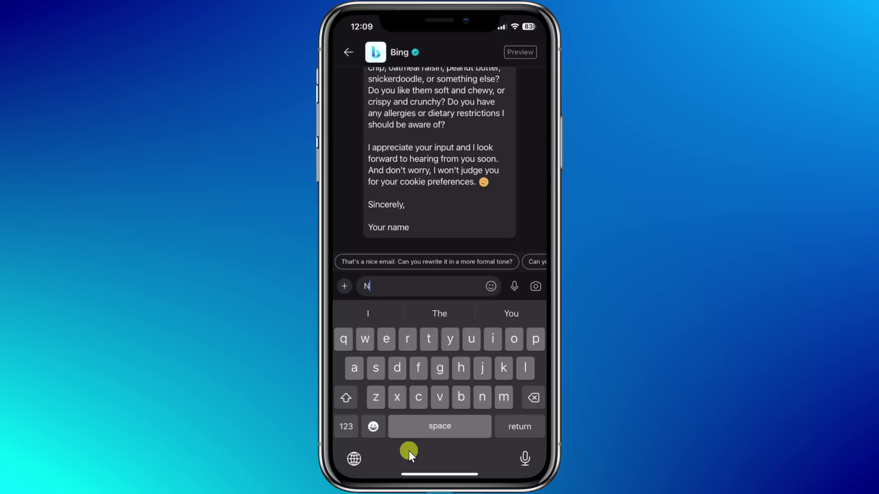
text(ewtopic)
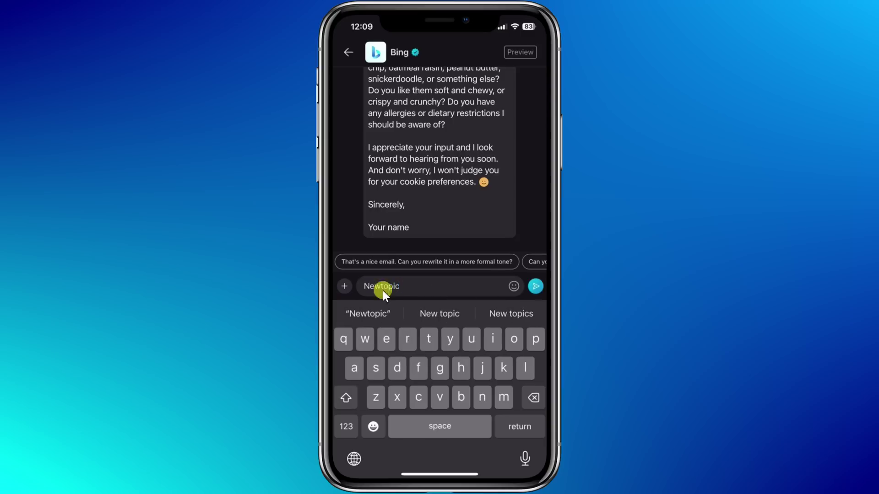
click(345, 52)
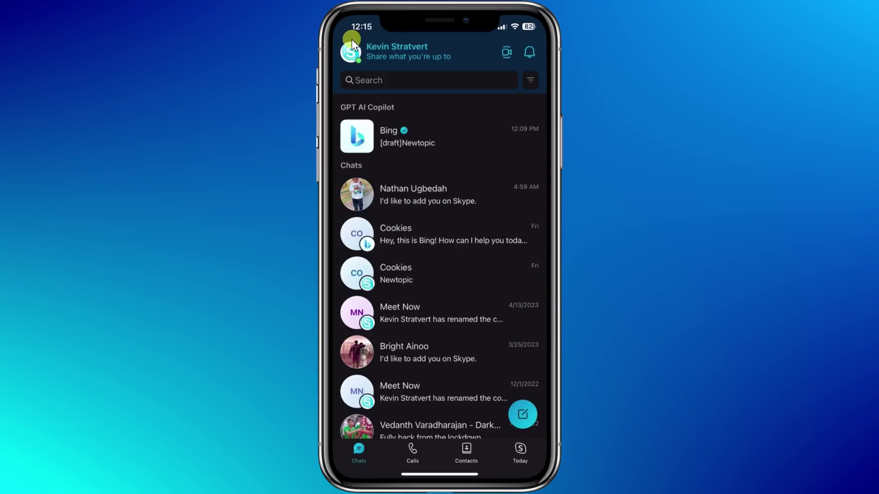
click(410, 236)
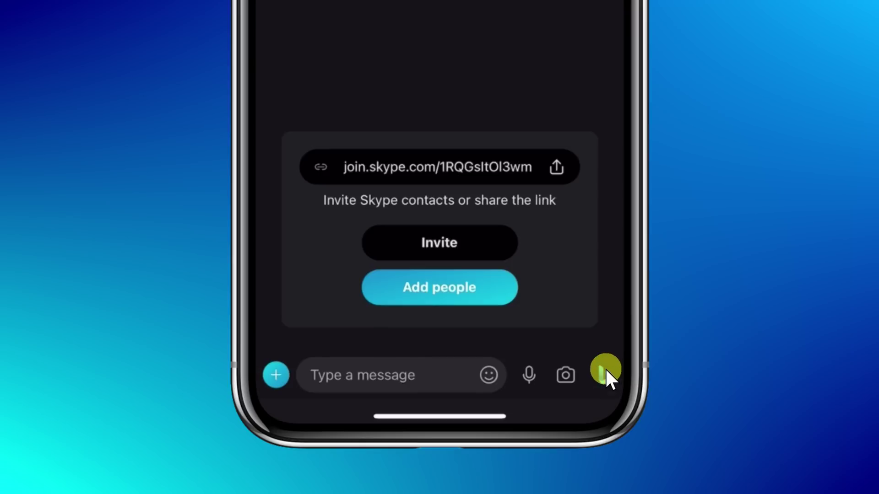
click(599, 375)
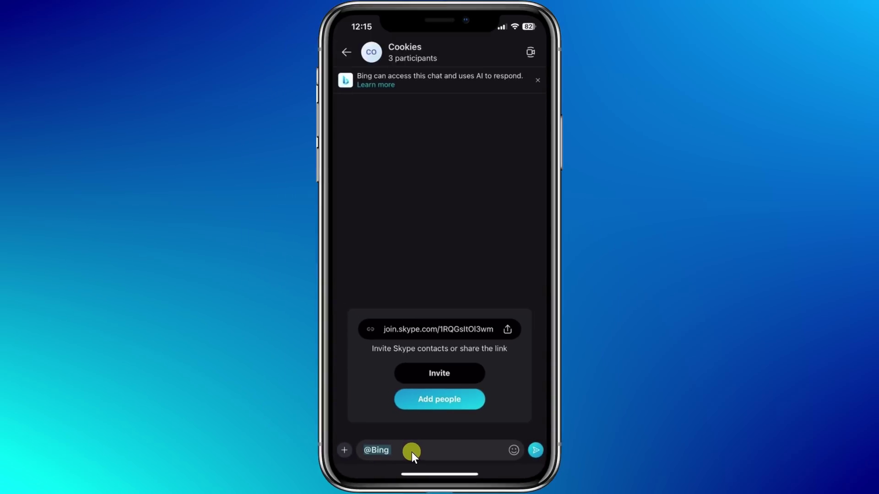
click(391, 373)
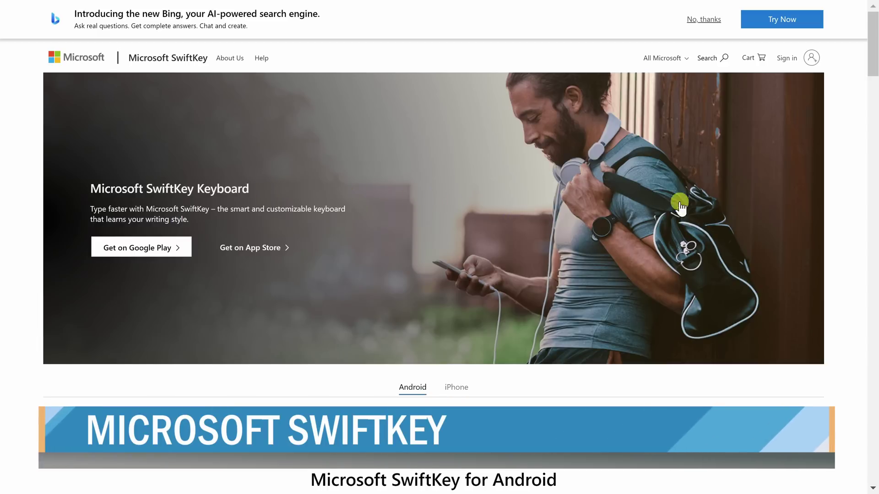
Scroll the SwiftKey page through Make it yours, Personalized typing and Cloud clipboard sections
scroll(738, 202, down, 10)
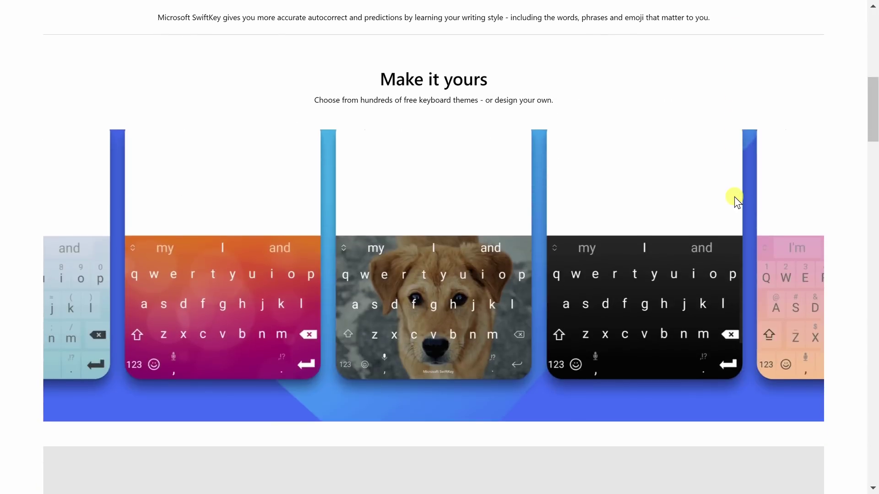
scroll(764, 275, down, 3)
scroll(696, 321, up, 3)
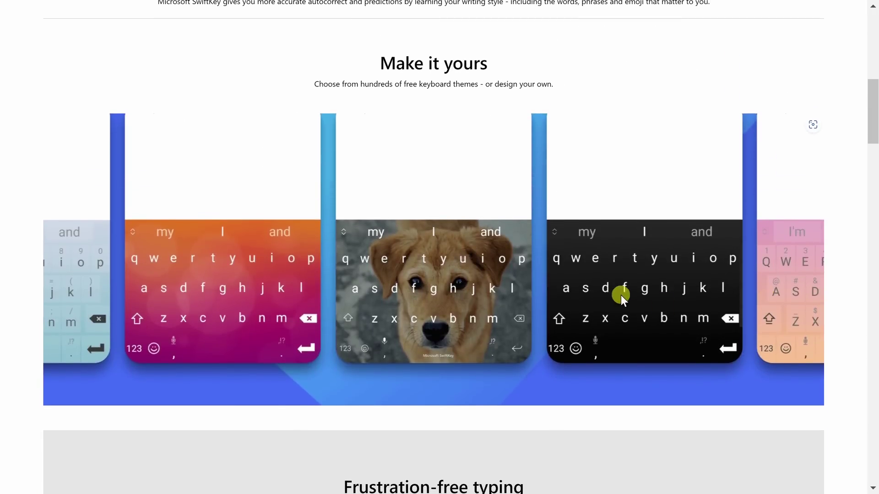
scroll(621, 295, down, 7)
scroll(622, 294, down, 14)
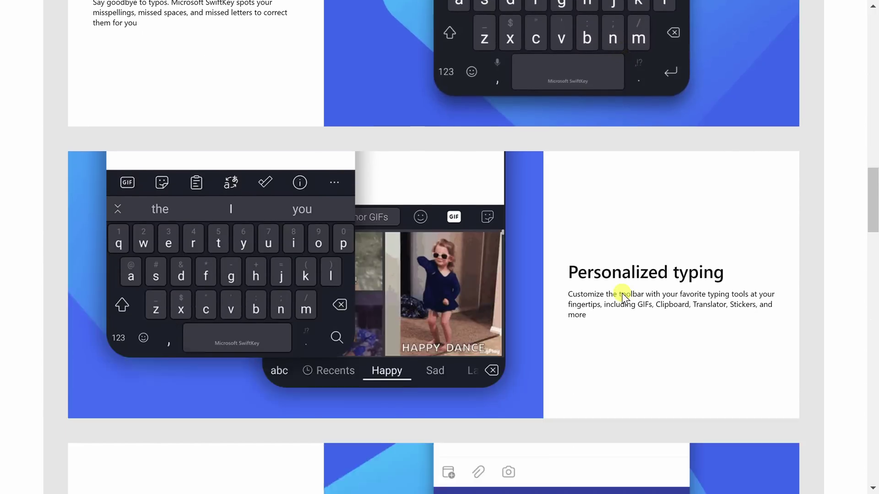
scroll(621, 294, down, 12)
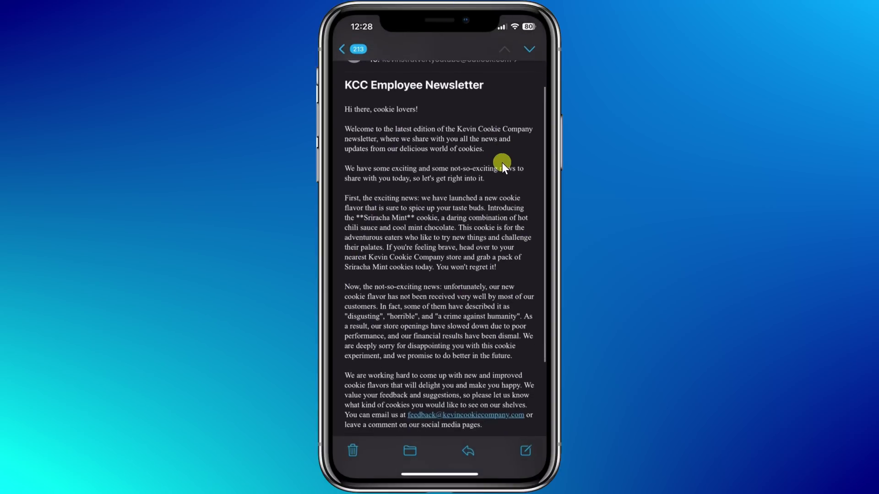
Select all of the KCC Employee Newsletter's body text and copy it
scroll(479, 203, down, 5)
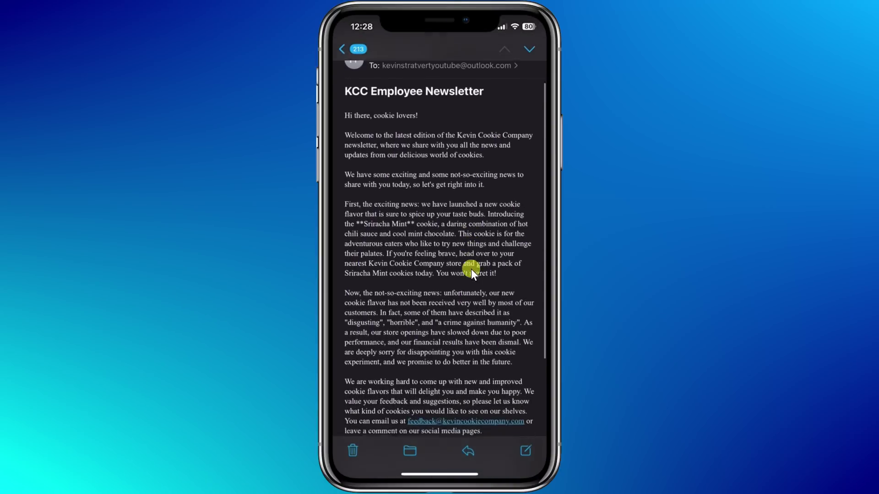
scroll(465, 240, up, 5)
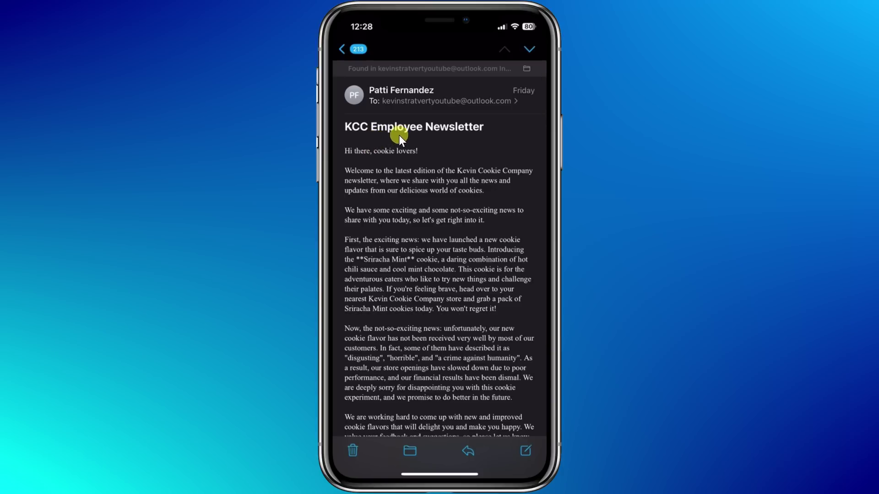
scroll(455, 268, down, 5)
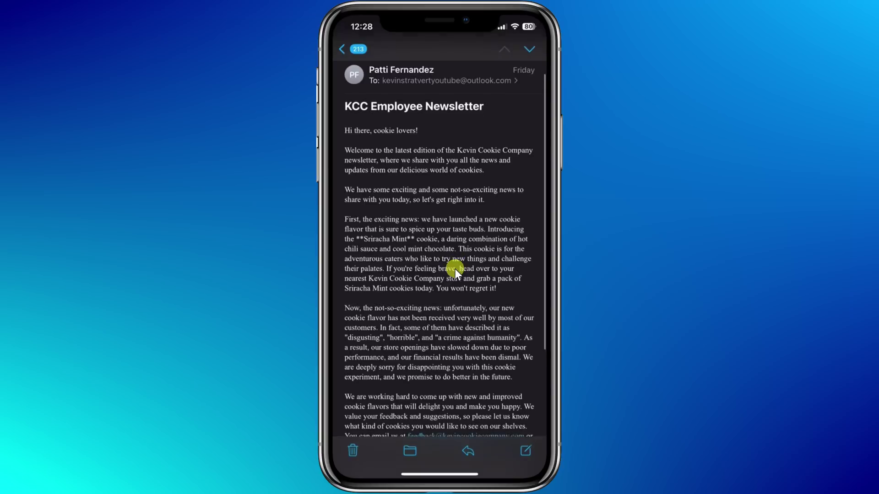
scroll(464, 283, down, 2)
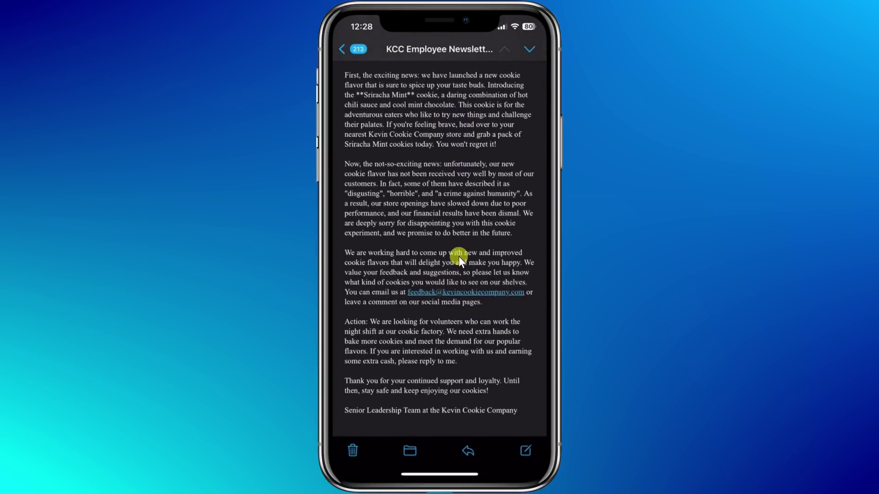
scroll(458, 257, up, 6)
scroll(453, 233, down, 2)
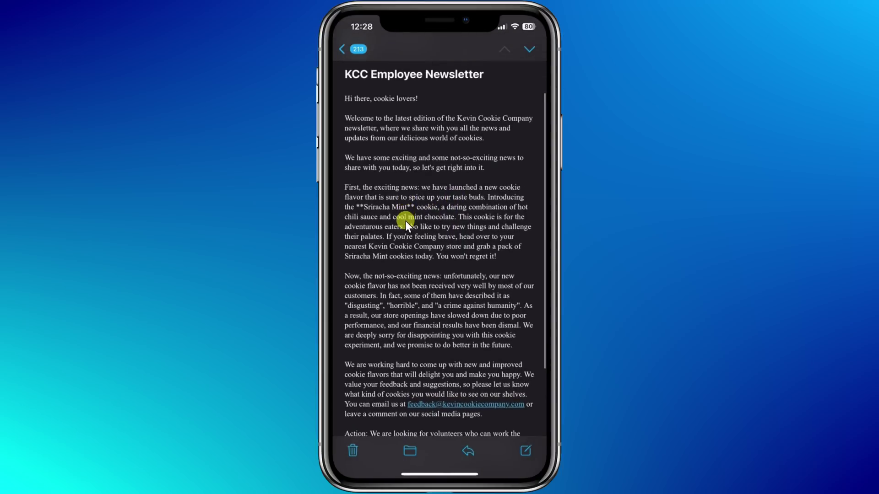
scroll(403, 211, down, 1)
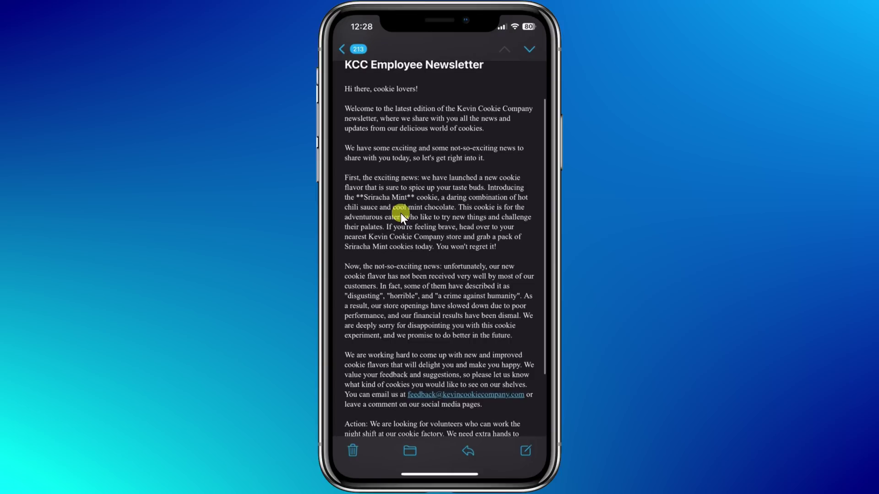
click(400, 213)
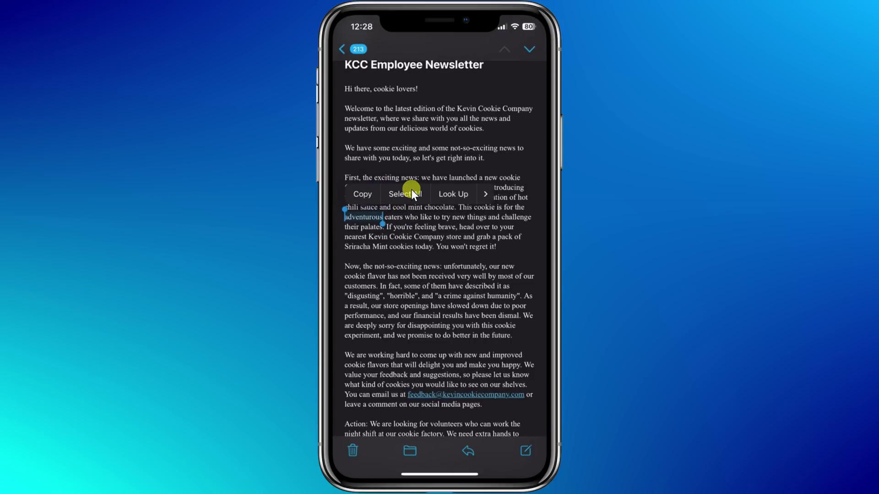
click(411, 189)
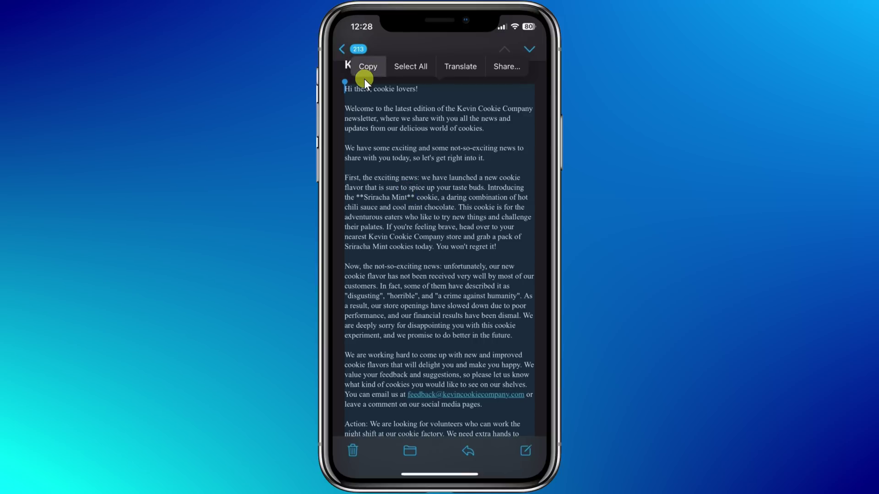
click(364, 79)
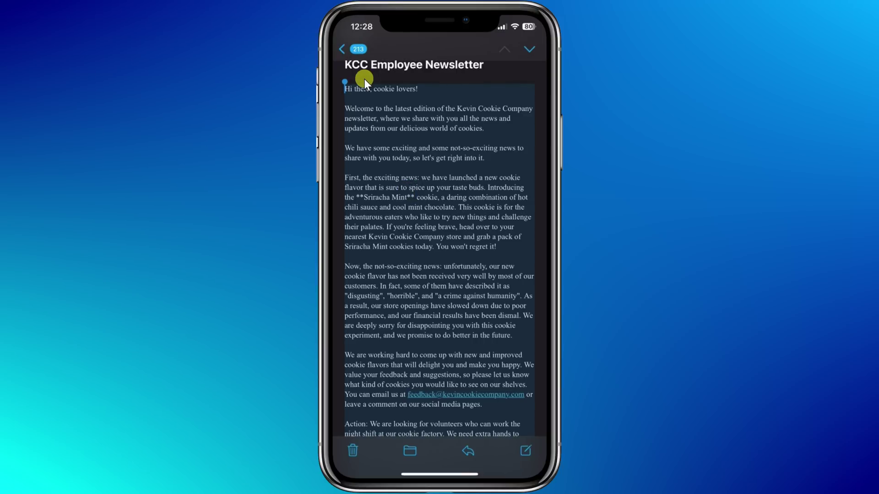
Reply to the newsletter and open the SwiftKey keyboard's Bing chat panel
click(468, 454)
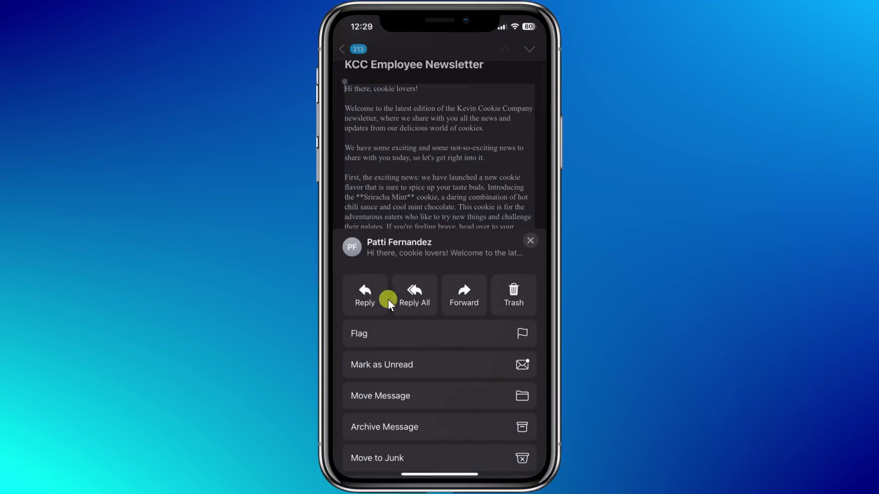
click(371, 283)
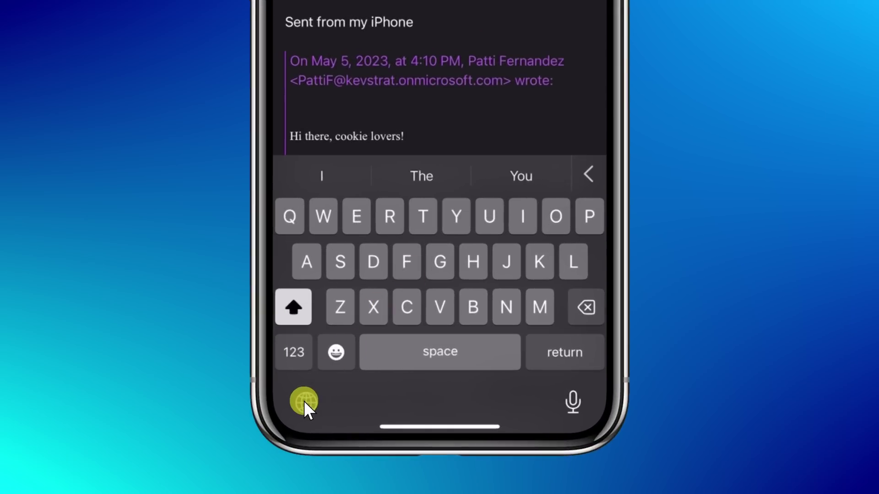
click(304, 401)
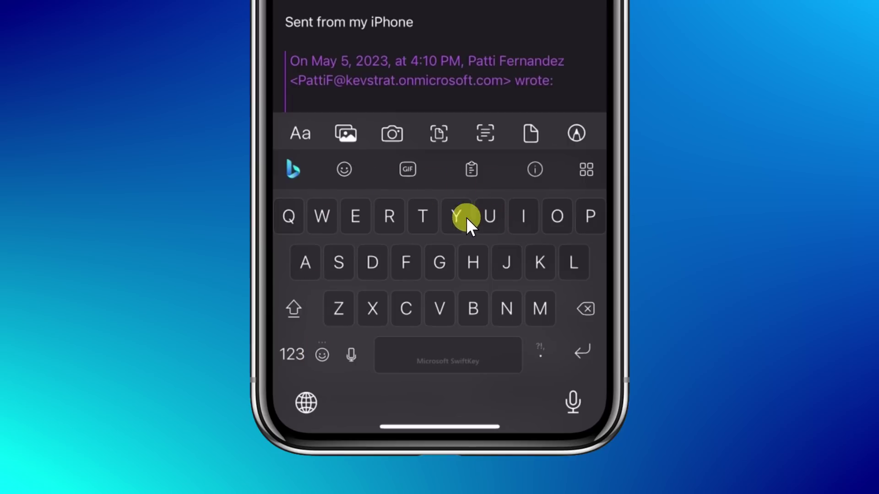
click(290, 169)
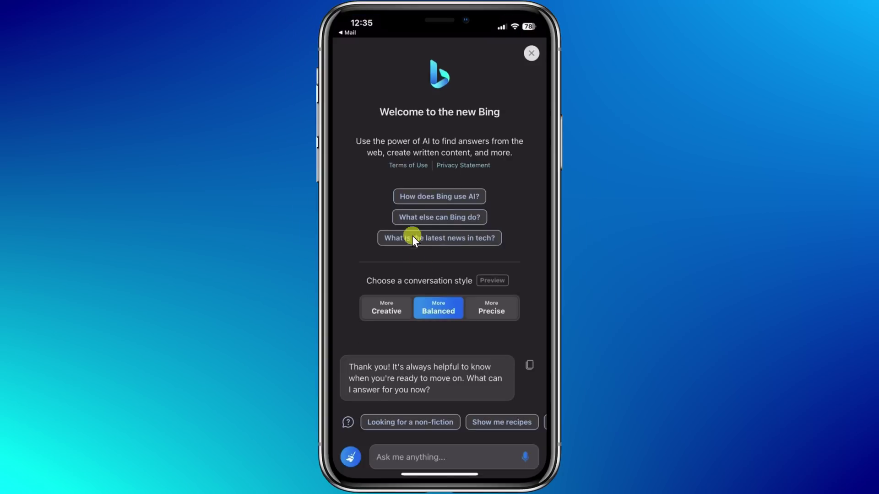
Ask Bing 'summarize this text in 5 sentences:' with the pasted newsletter text
click(436, 454)
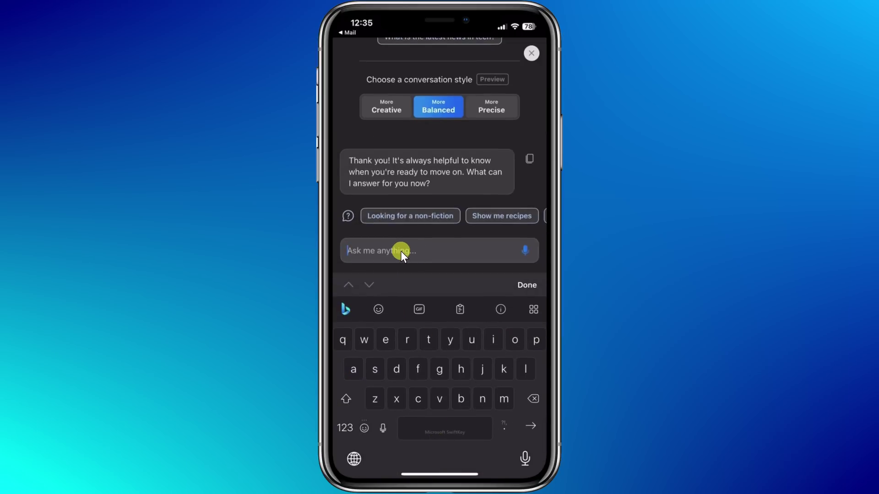
text(summarize this text in 5 sentences:)
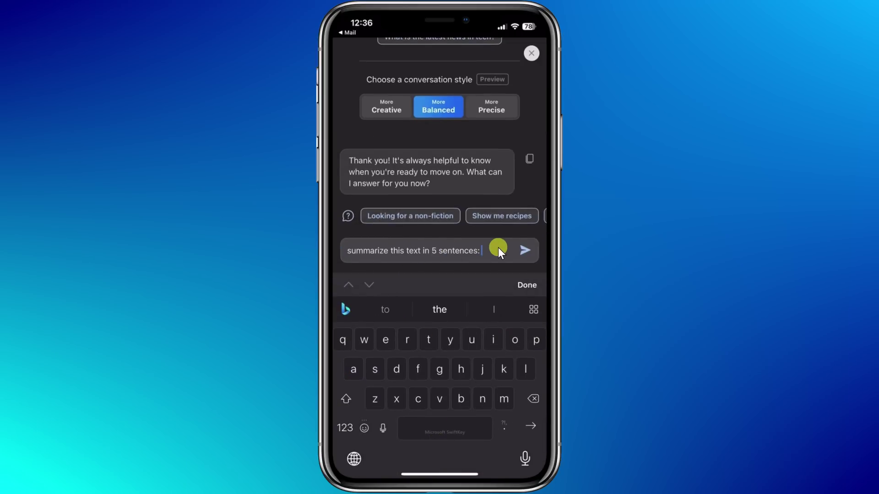
key(ctrl+v)
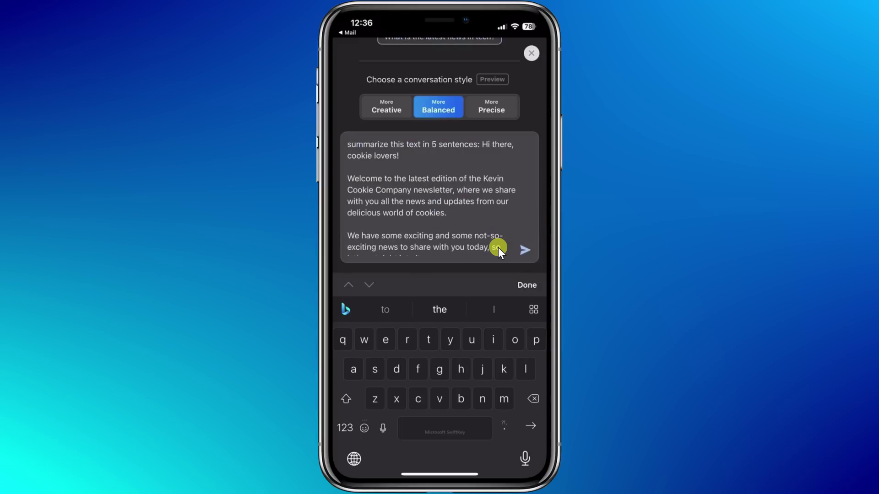
click(527, 253)
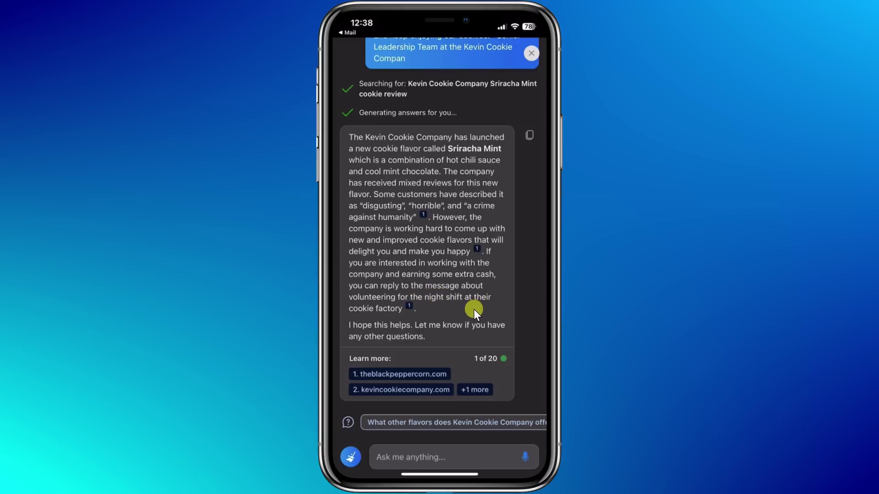
Dictate 'I can't make it' into the reply and generate its Bing tone rewrites
click(345, 31)
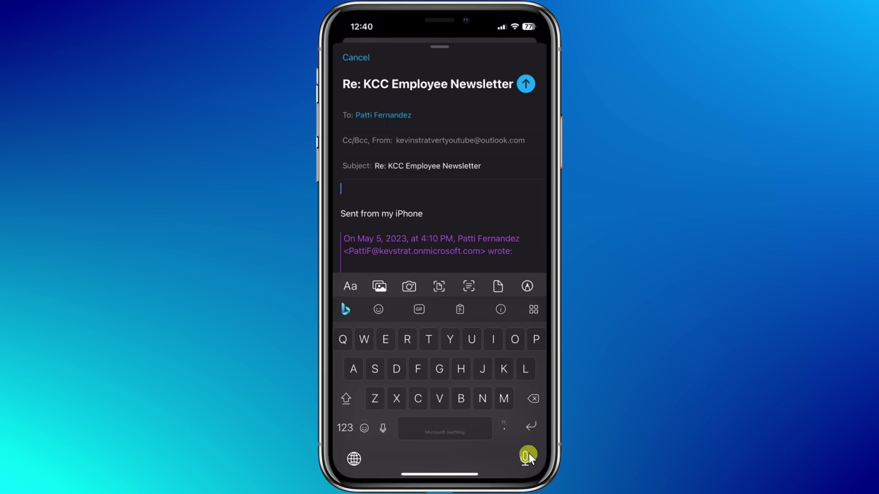
click(527, 461)
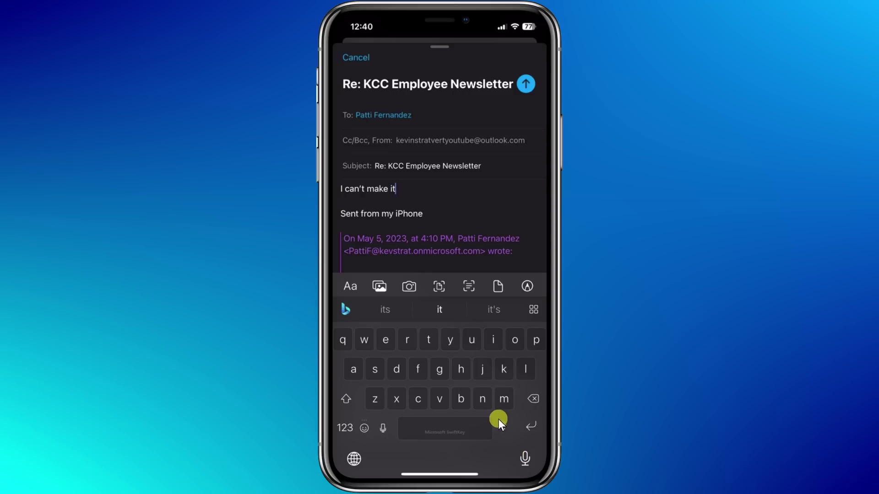
click(343, 308)
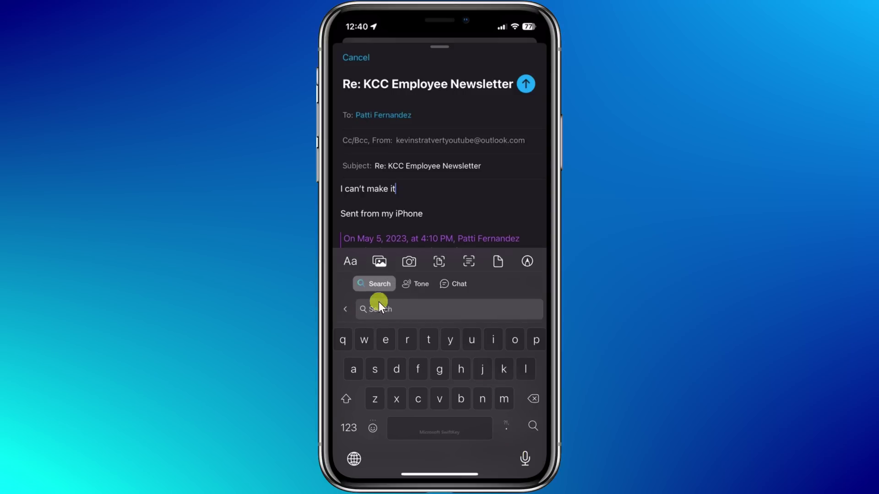
click(415, 285)
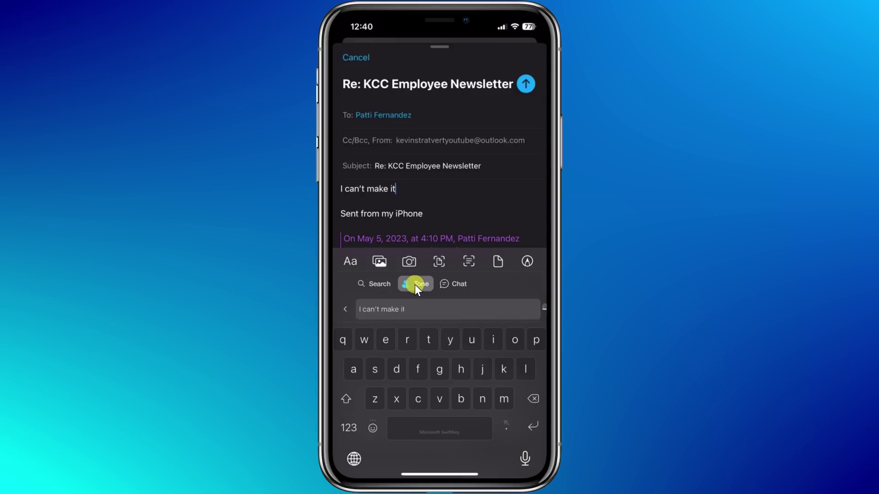
click(364, 315)
click(536, 312)
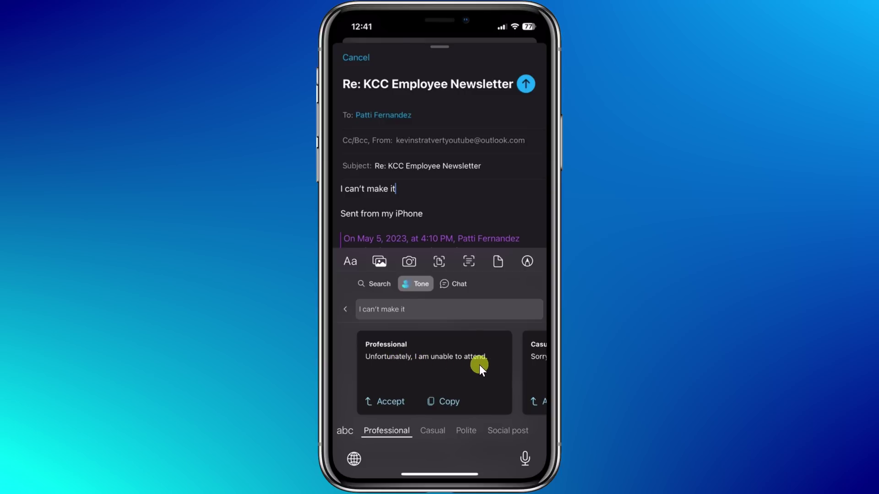
Browse the tone cards and accept the Polite rewrite 'I regret to inform you that I am unable to attend.'
drag(479, 364, 480, 366)
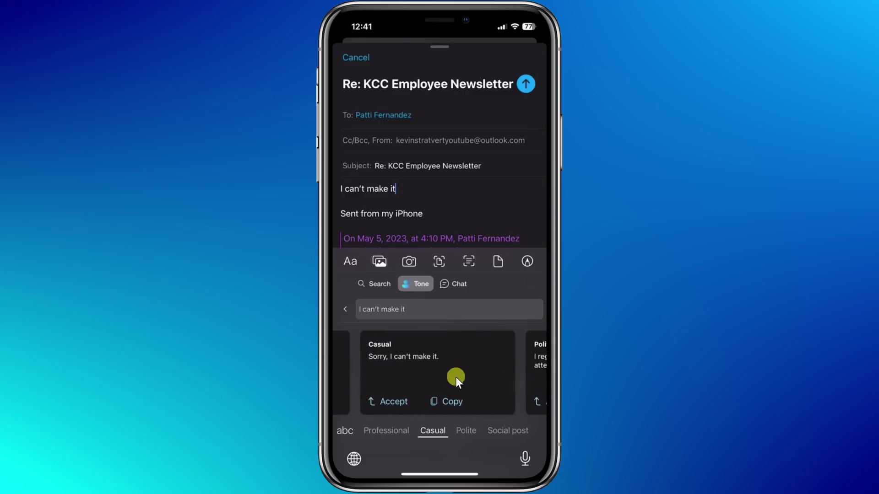
scroll(432, 371, right, 3)
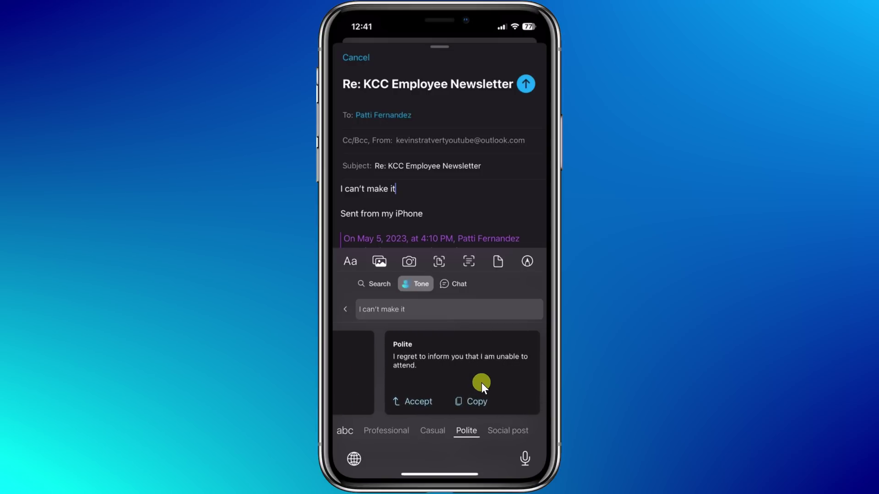
scroll(481, 382, right, 3)
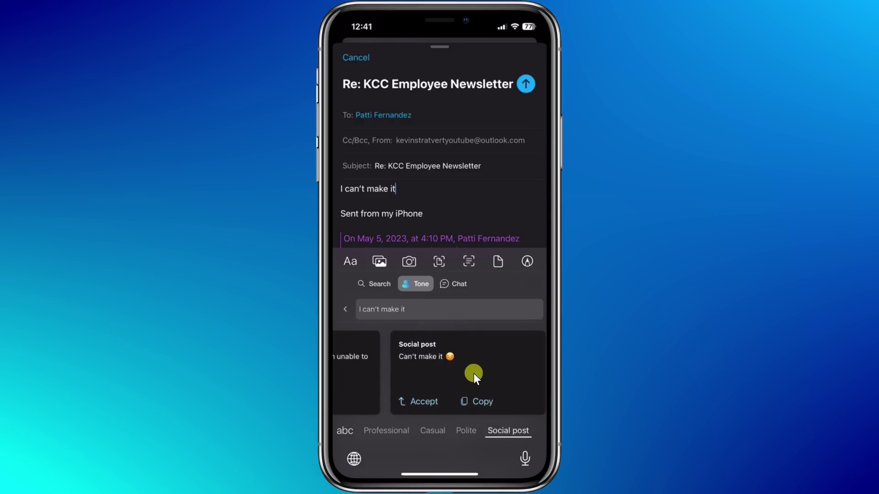
scroll(466, 368, left, 3)
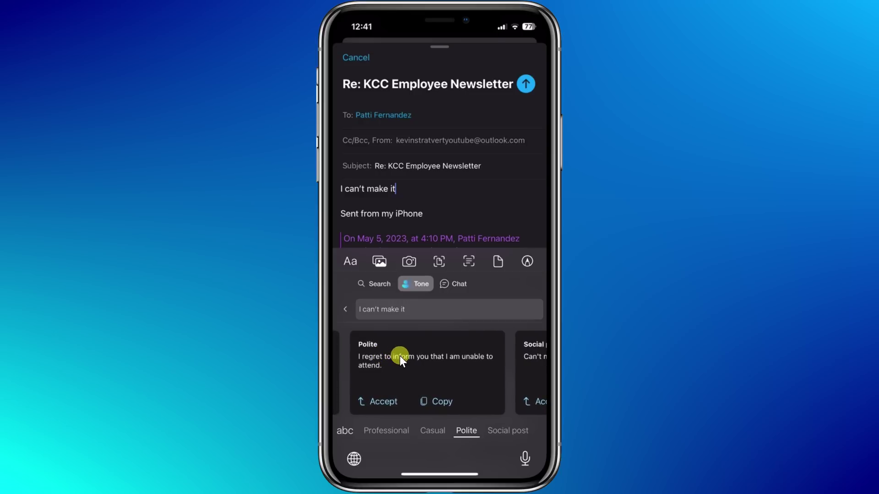
click(380, 404)
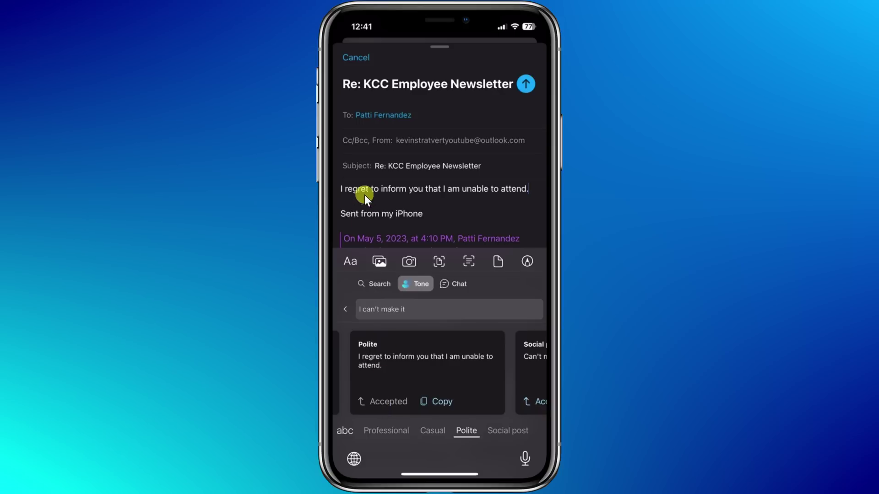